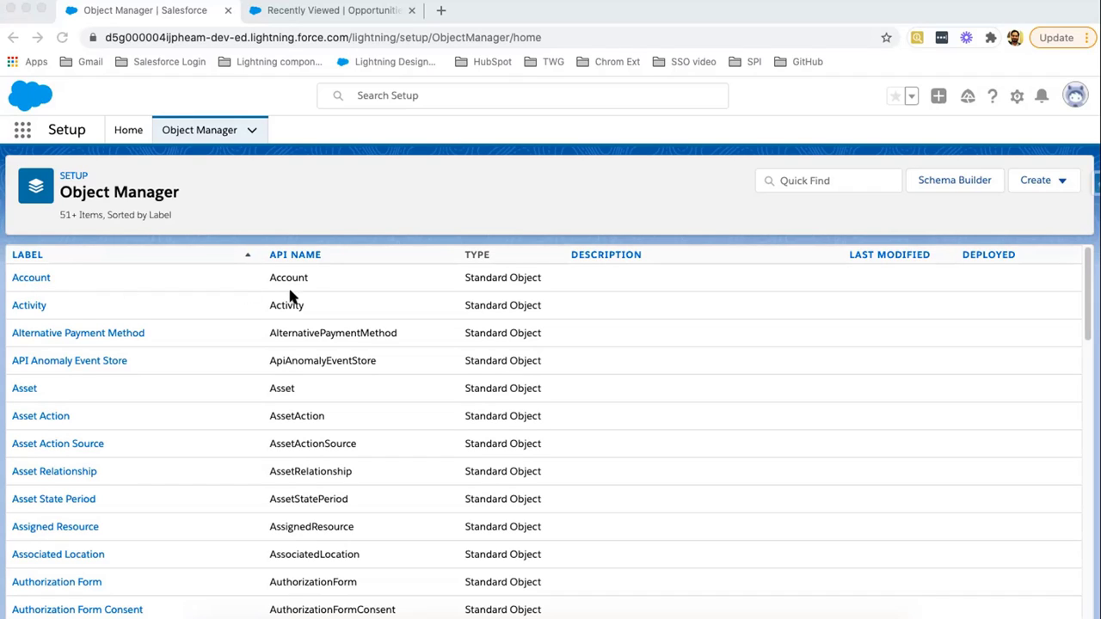
# - Open the Account object's Fields & Relationships and compare the API names of its standard and custom fields
pyautogui.click(27, 282)
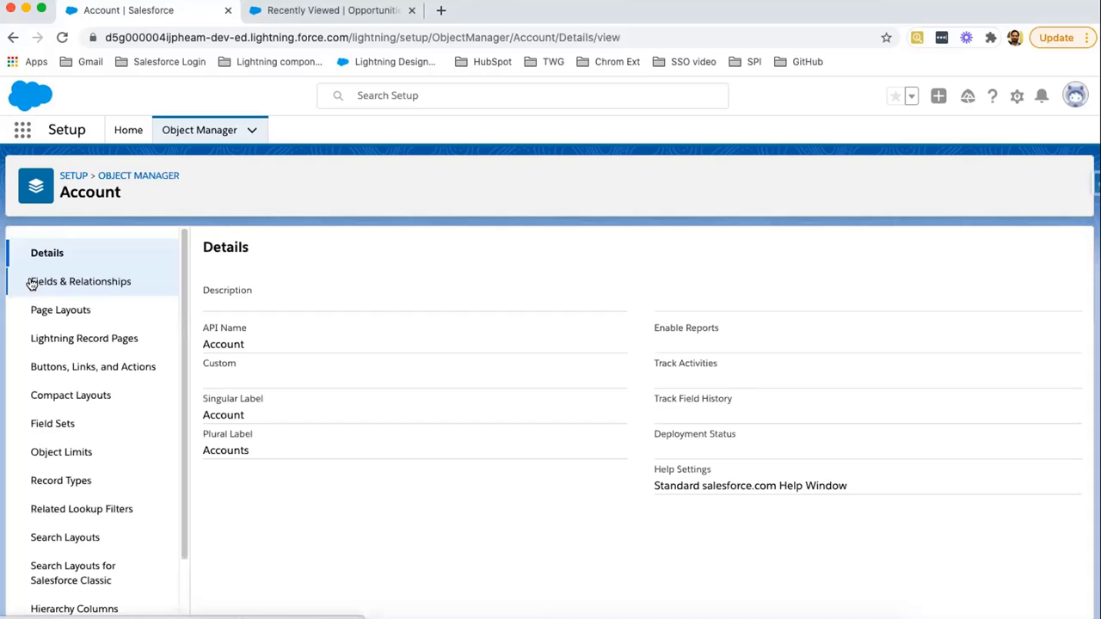
pyautogui.click(96, 284)
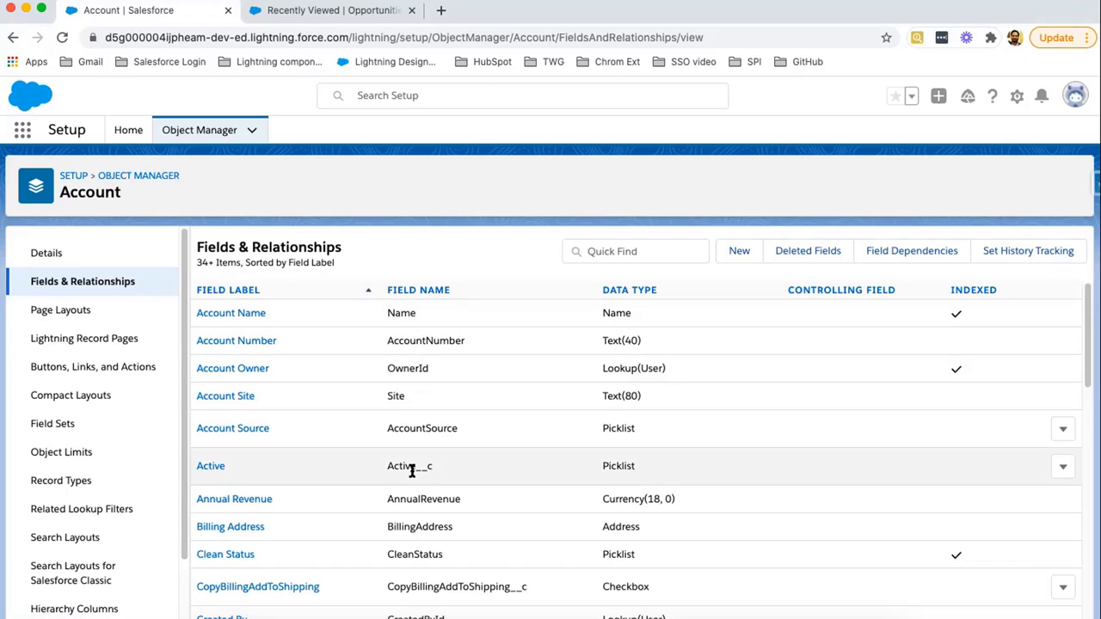
pyautogui.click(409, 467)
pyautogui.doubleClick(410, 467)
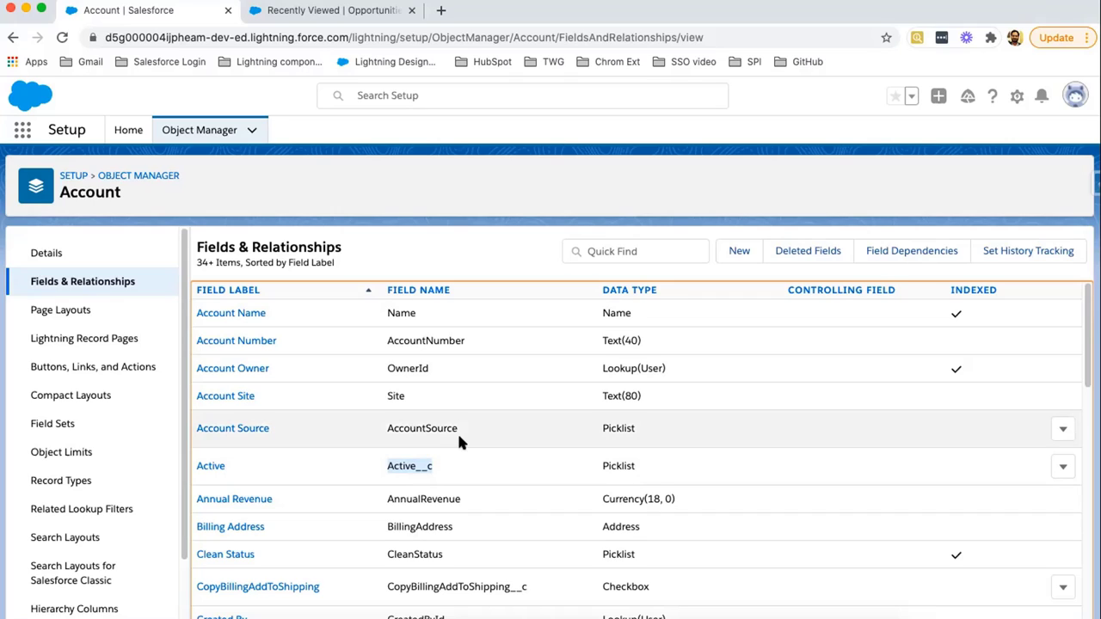
pyautogui.doubleClick(449, 430)
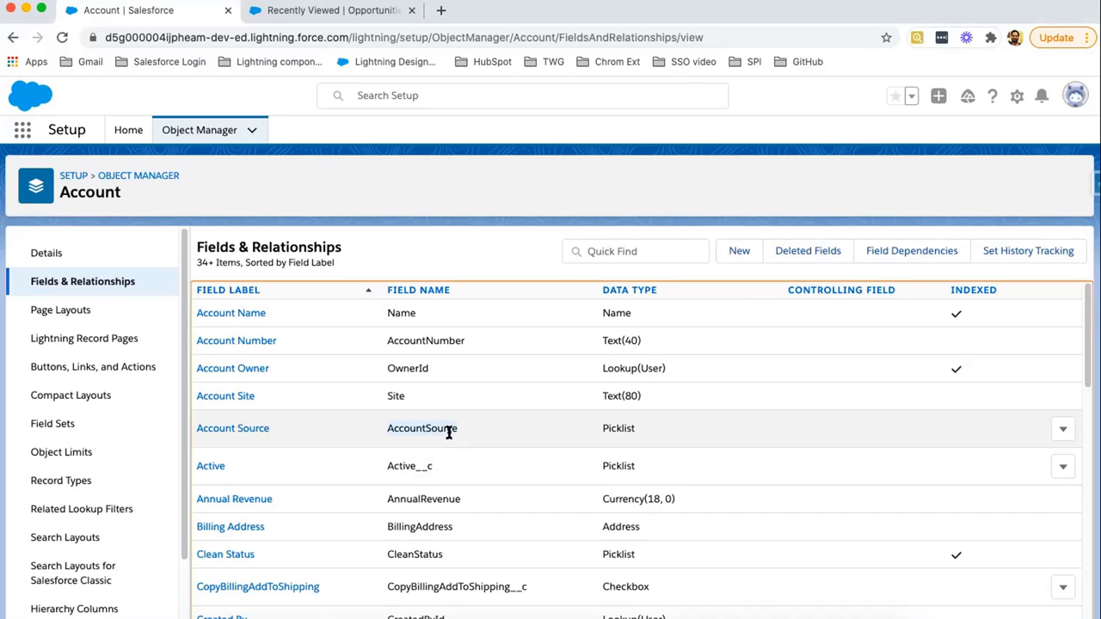
pyautogui.click(397, 399)
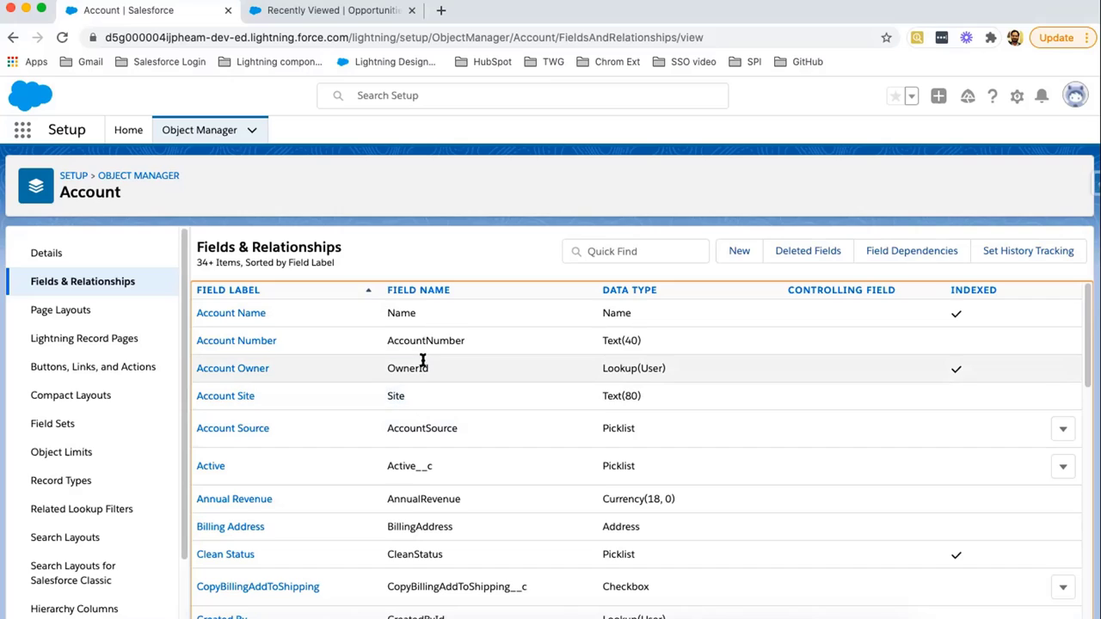
pyautogui.doubleClick(421, 364)
pyautogui.doubleClick(410, 313)
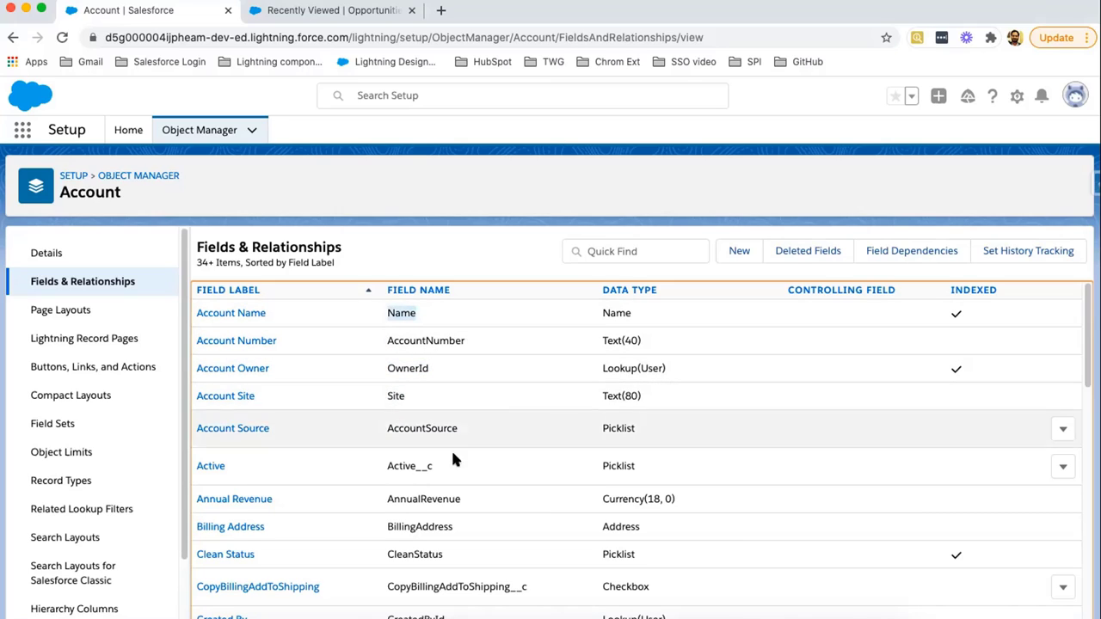
pyautogui.doubleClick(479, 586)
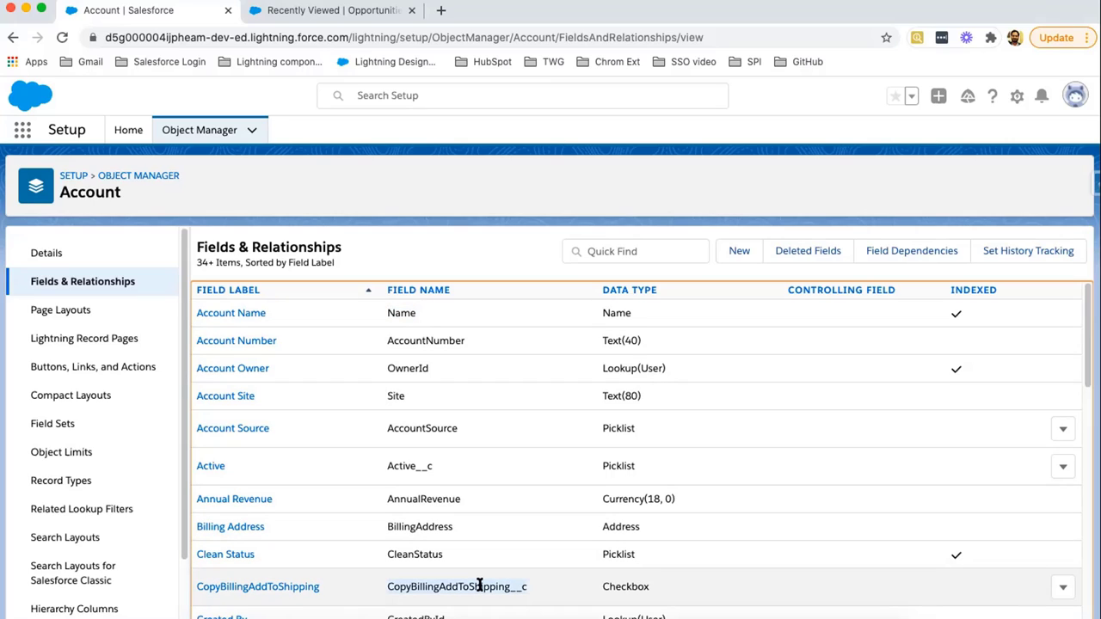
pyautogui.scroll(-5, 564, 593)
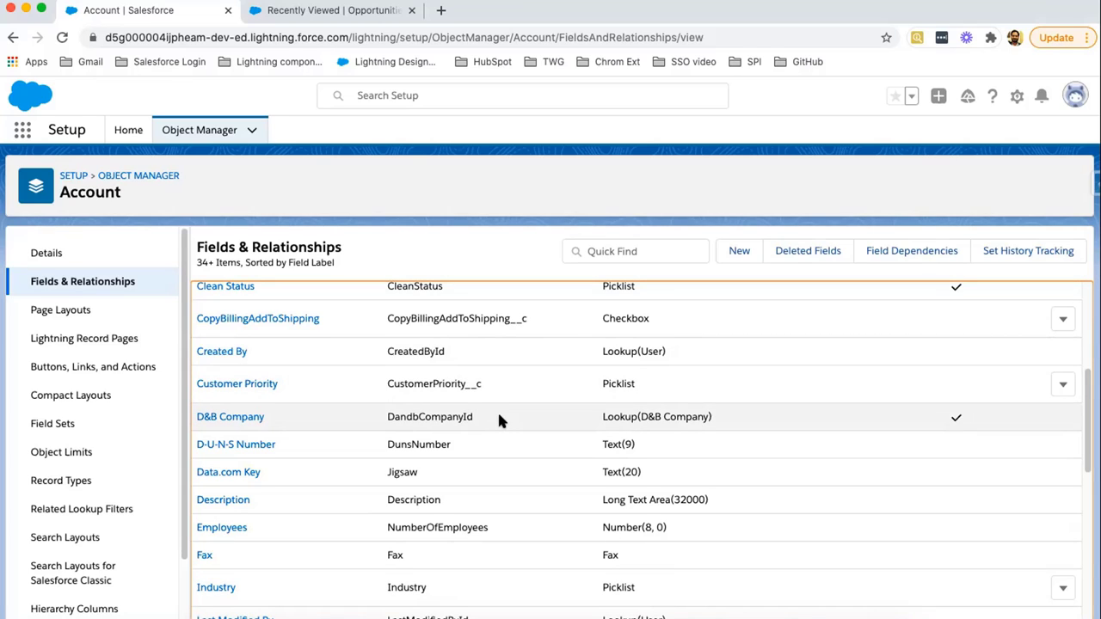
pyautogui.scroll(-10, 497, 416)
pyautogui.scroll(15, 498, 416)
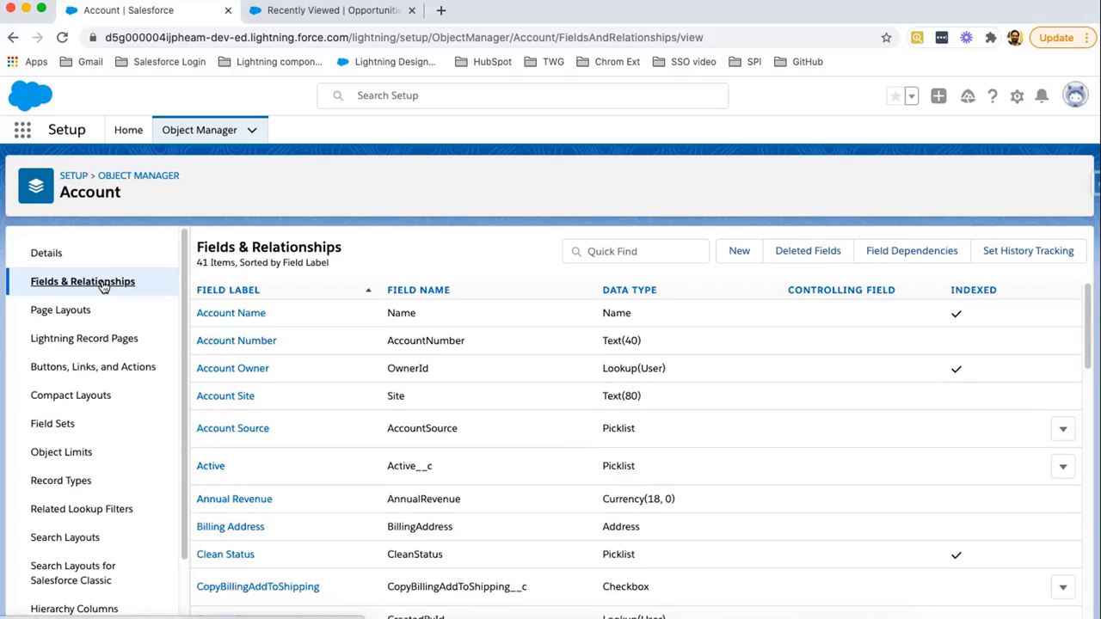
# - Return to the object list, search for "property", and open the Property object's Fields & Relationships
pyautogui.click(141, 176)
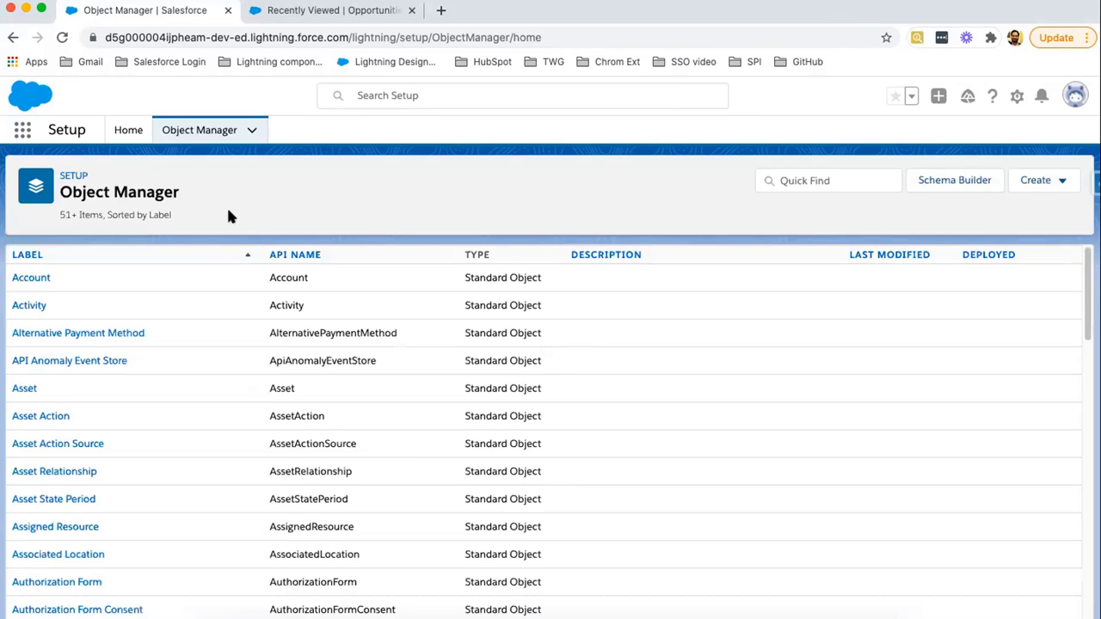
pyautogui.click(788, 181)
pyautogui.write('pro')
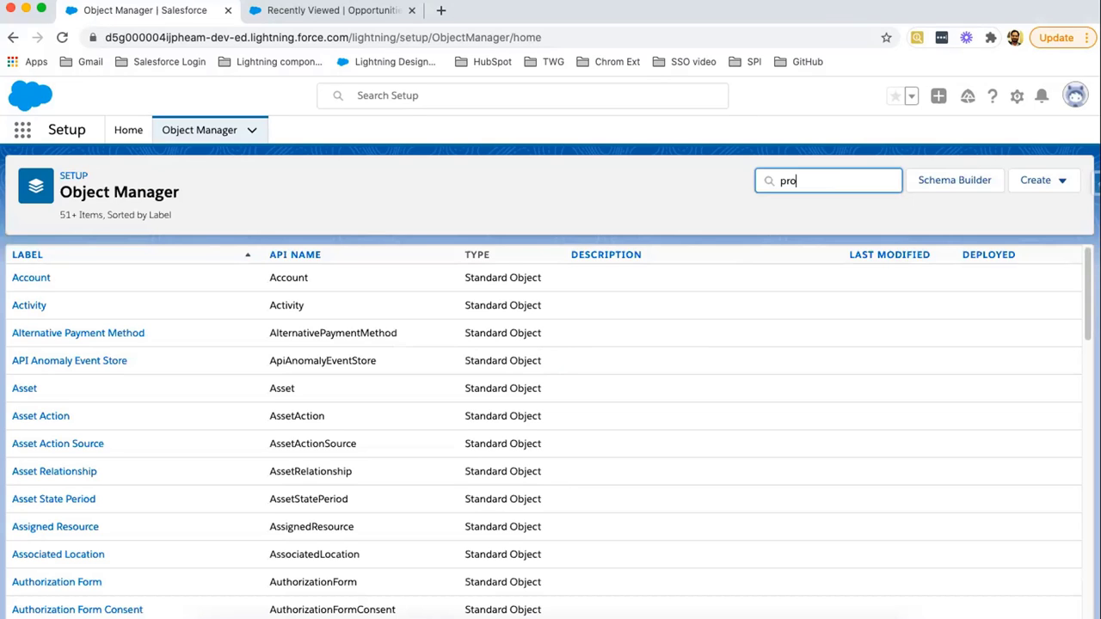
pyautogui.write('perty')
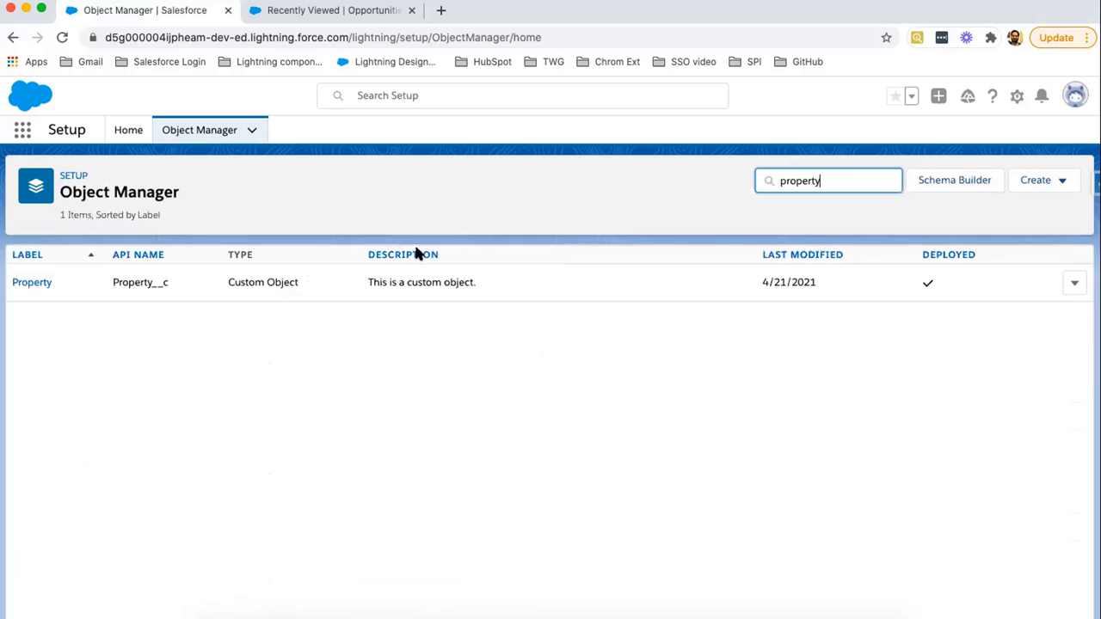
pyautogui.click(40, 286)
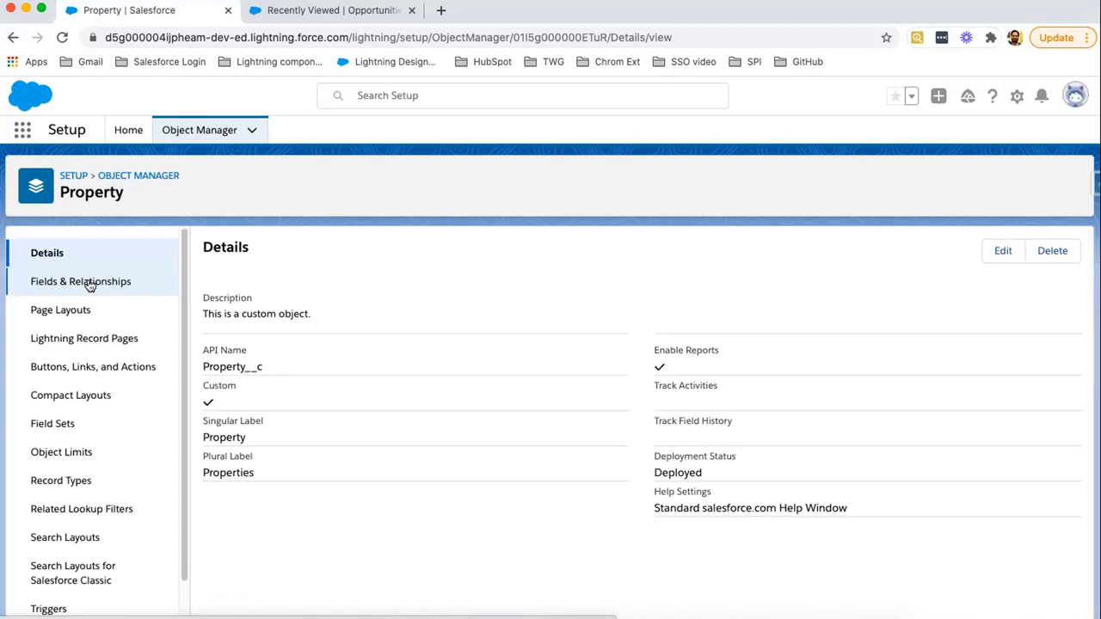
pyautogui.click(88, 284)
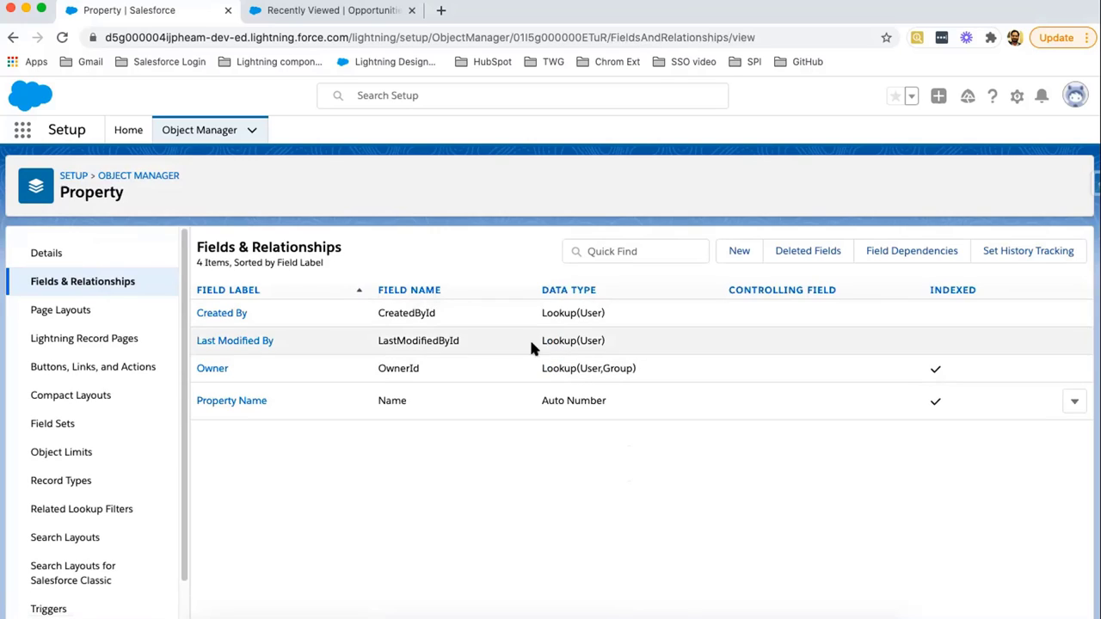
# - Start a new custom field on the Property object with the Text data type and proceed to its details
pyautogui.click(739, 251)
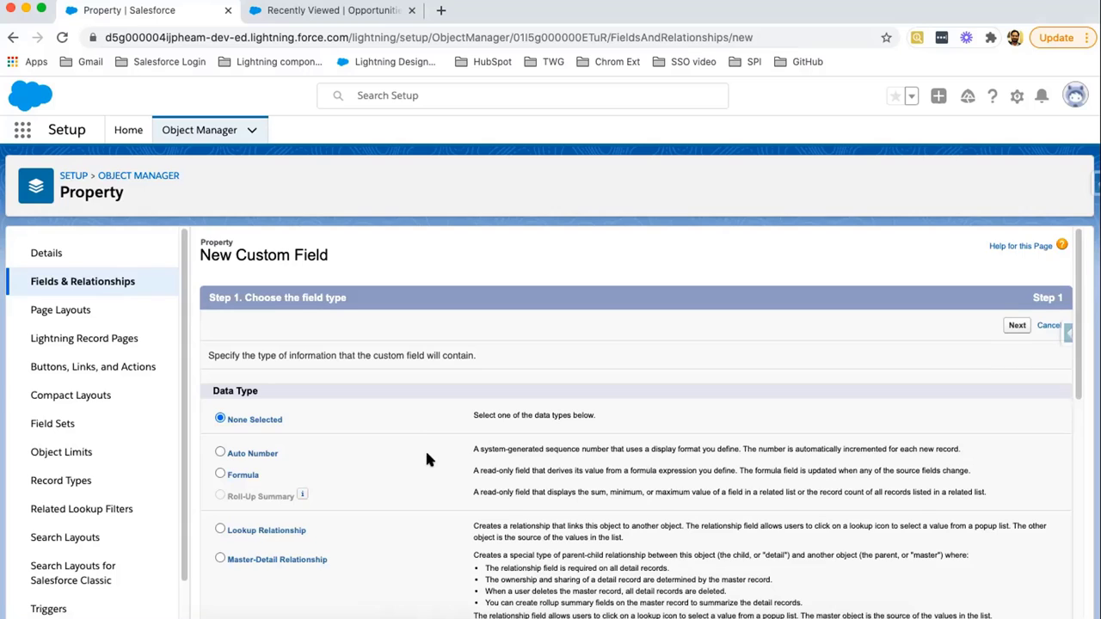
pyautogui.scroll(-5, 424, 448)
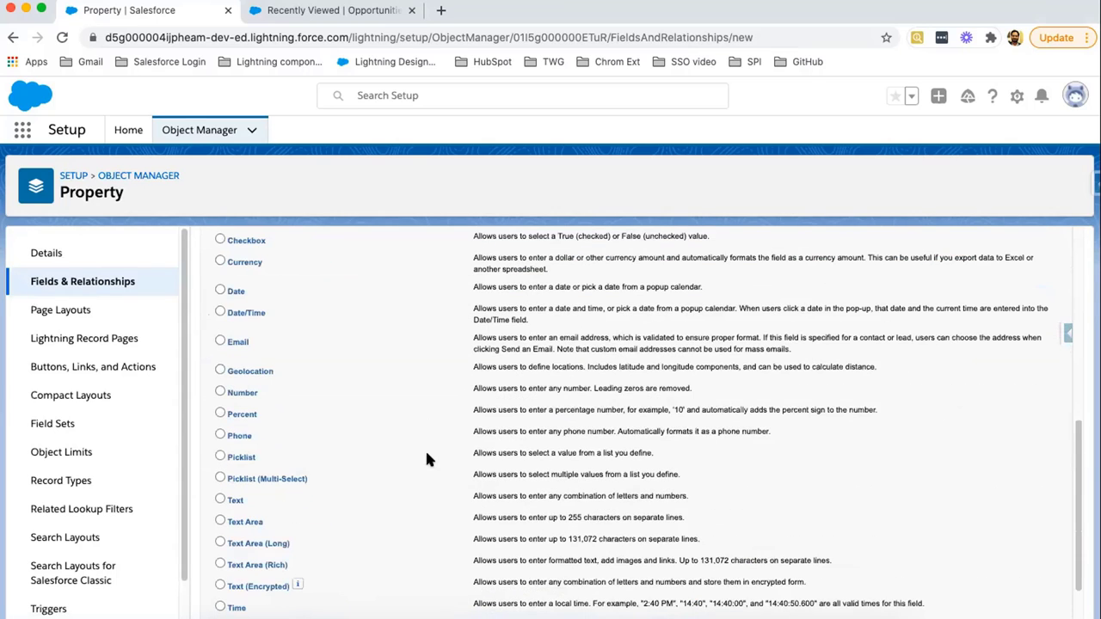
pyautogui.scroll(1, 425, 455)
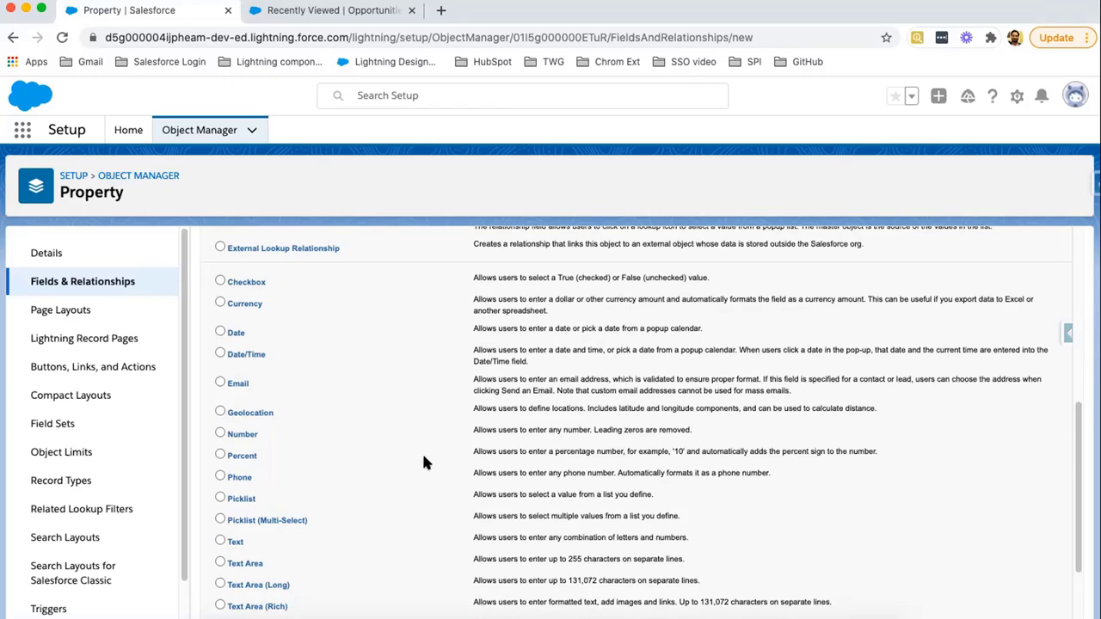
pyautogui.click(221, 539)
pyautogui.scroll(5, 910, 488)
pyautogui.click(1017, 327)
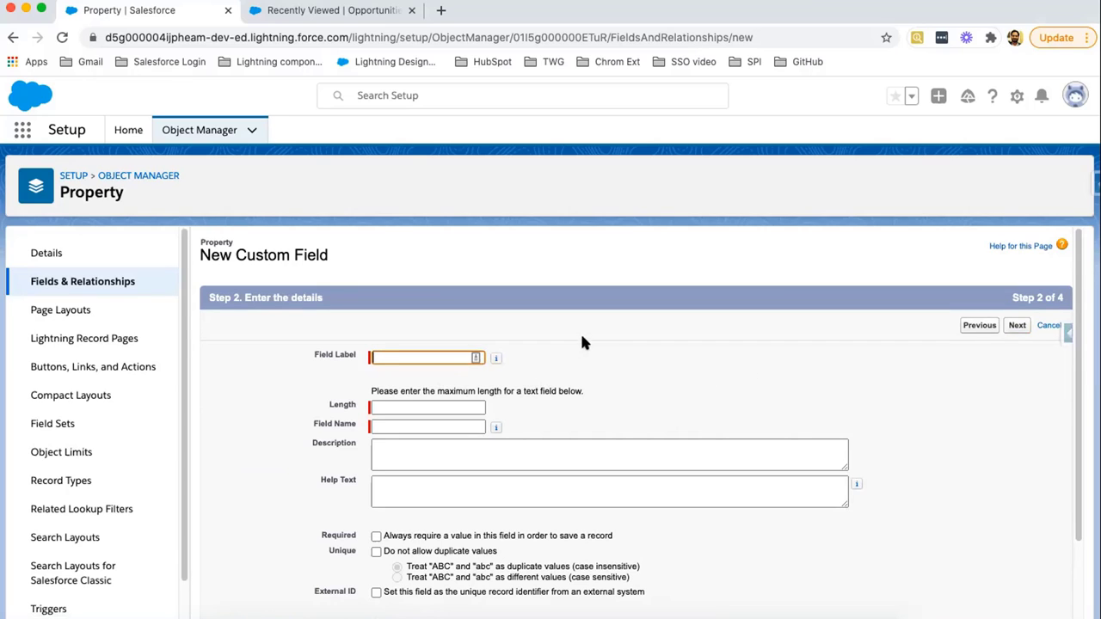
# - Set the new text field's label to "Property Name" and its maximum length to 255, keeping the auto-filled field name
pyautogui.scroll(3, 586, 336)
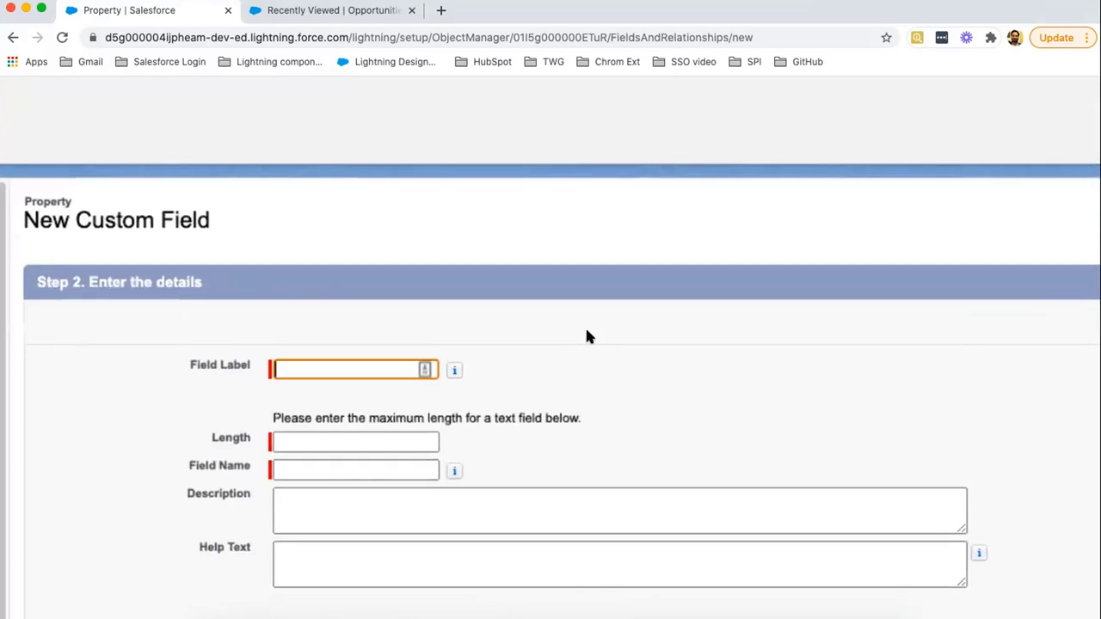
pyautogui.scroll(-2, 587, 337)
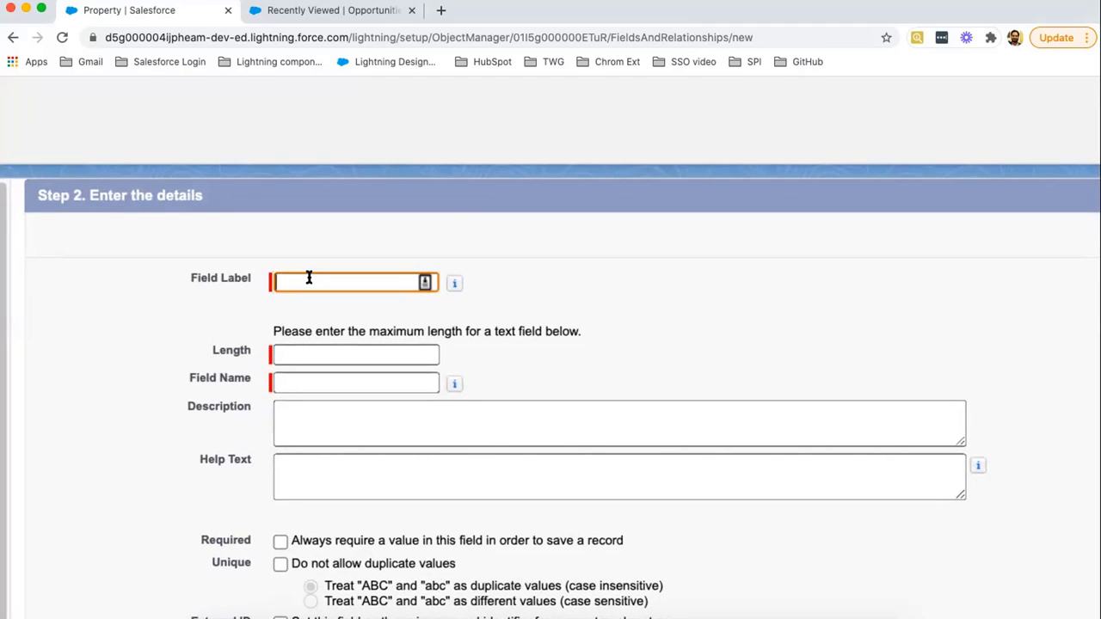
pyautogui.write('Prop')
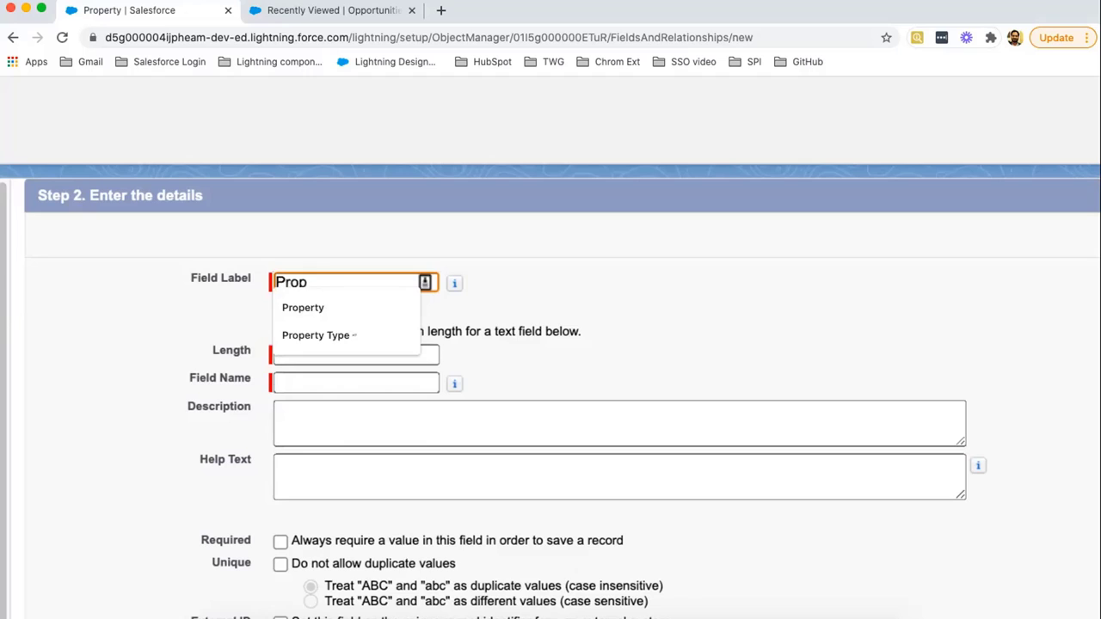
pyautogui.write('erty Name')
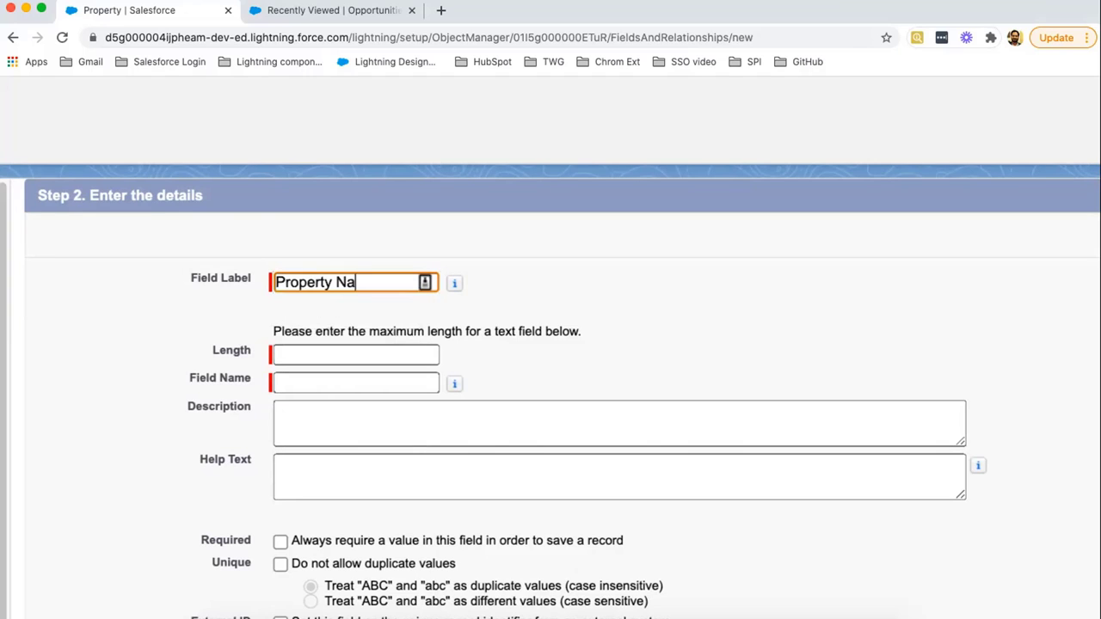
pyautogui.click(307, 353)
pyautogui.write('255')
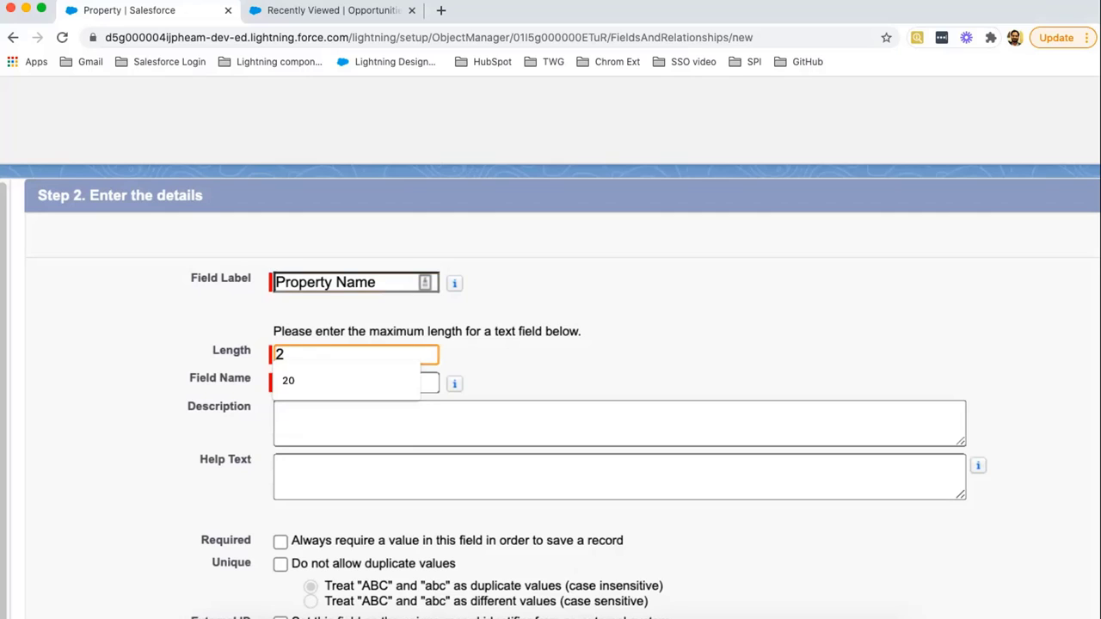
pyautogui.click(499, 364)
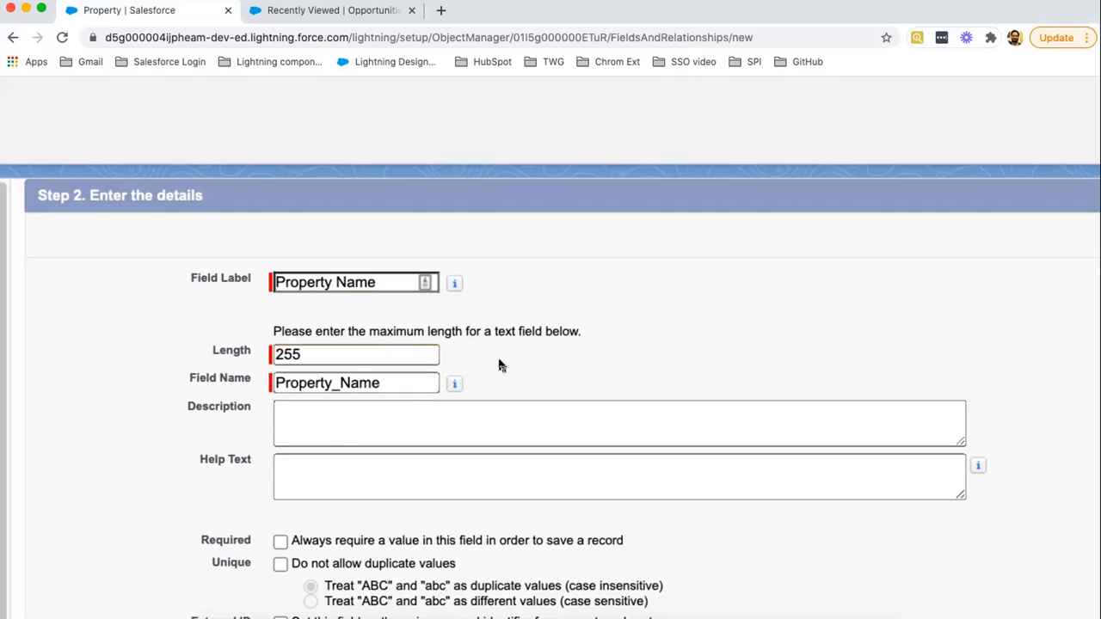
pyautogui.click(354, 383)
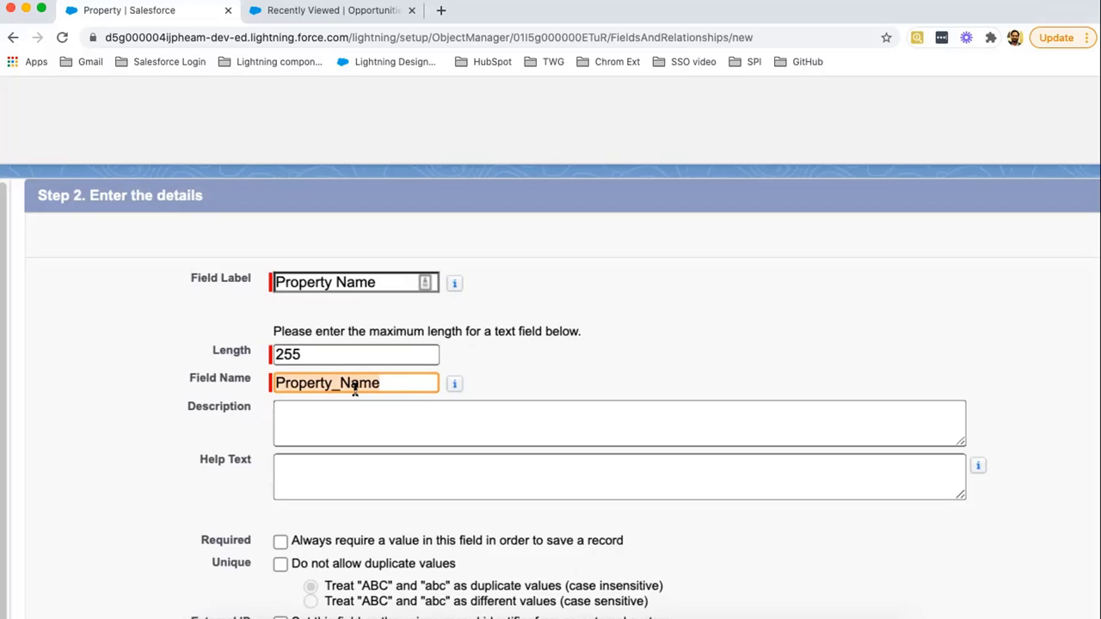
pyautogui.click(487, 381)
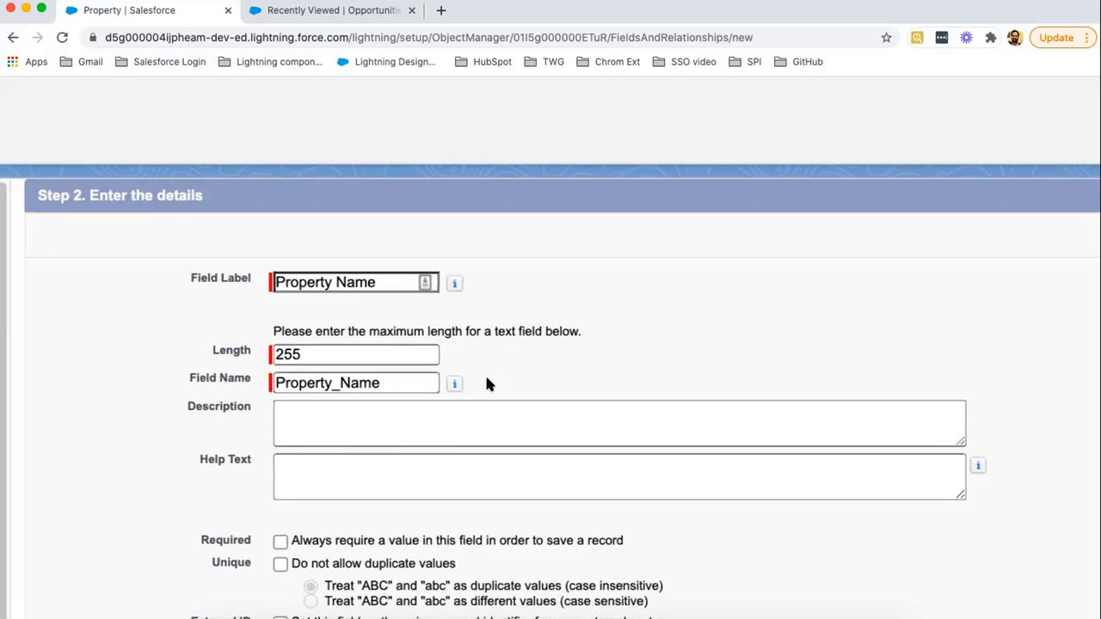
# - Enter the description "Stores names of the property." and the help text "Please enter property name."
pyautogui.click(301, 423)
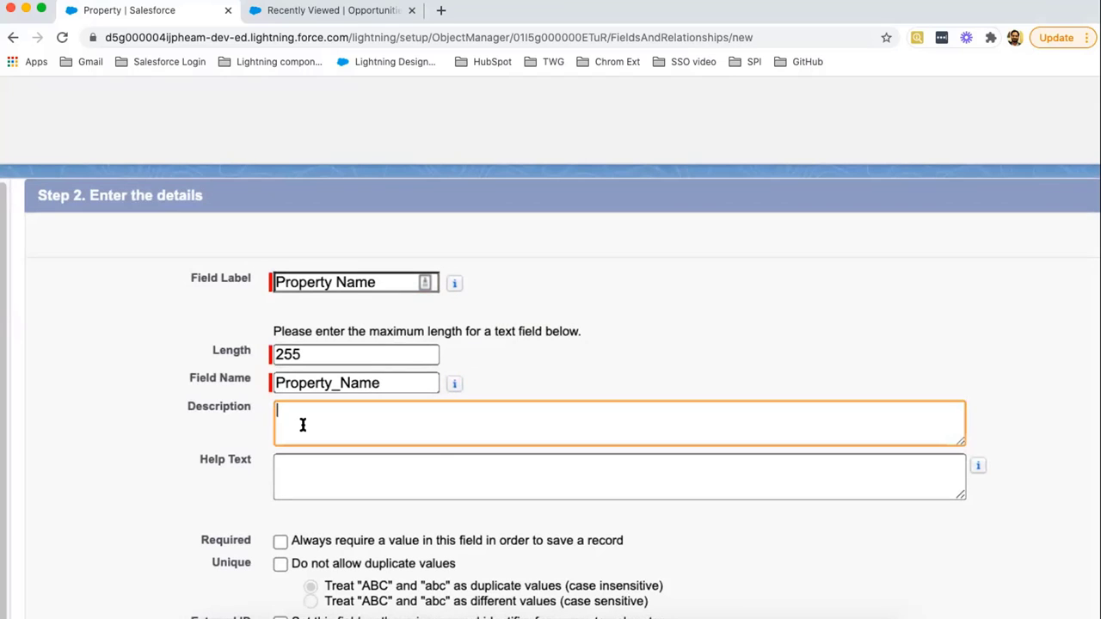
pyautogui.write('Stor')
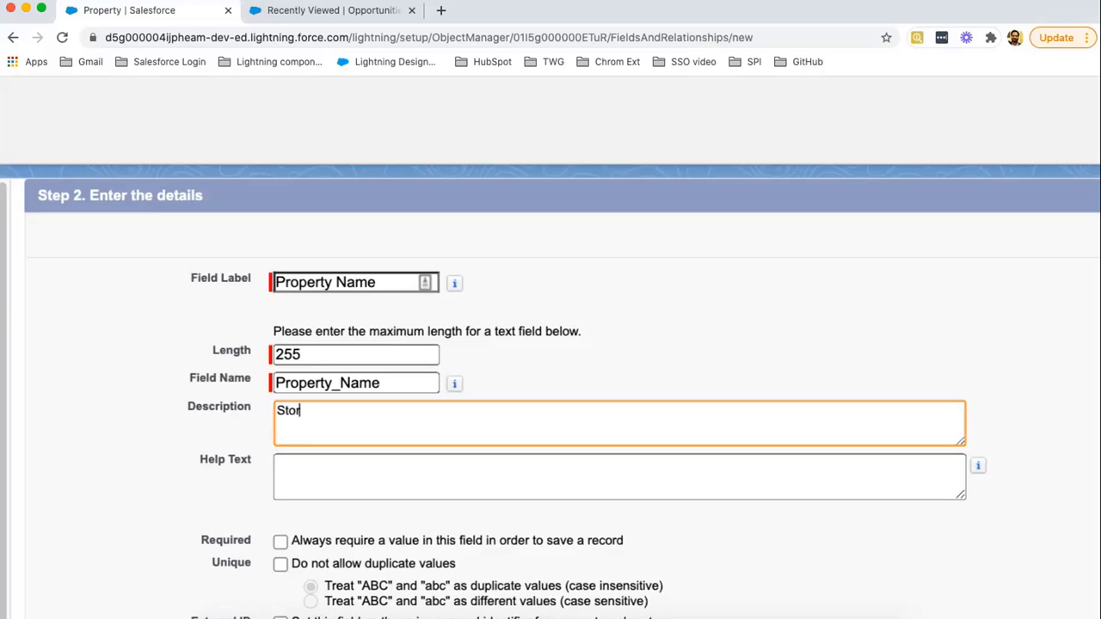
pyautogui.write('es names of the property.')
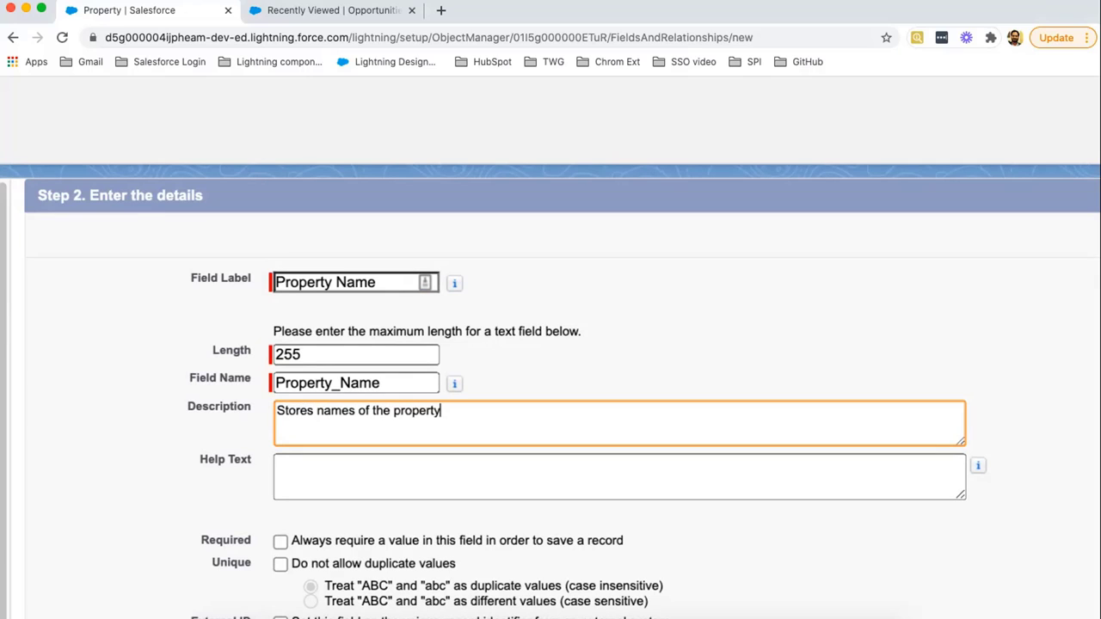
pyautogui.click(335, 480)
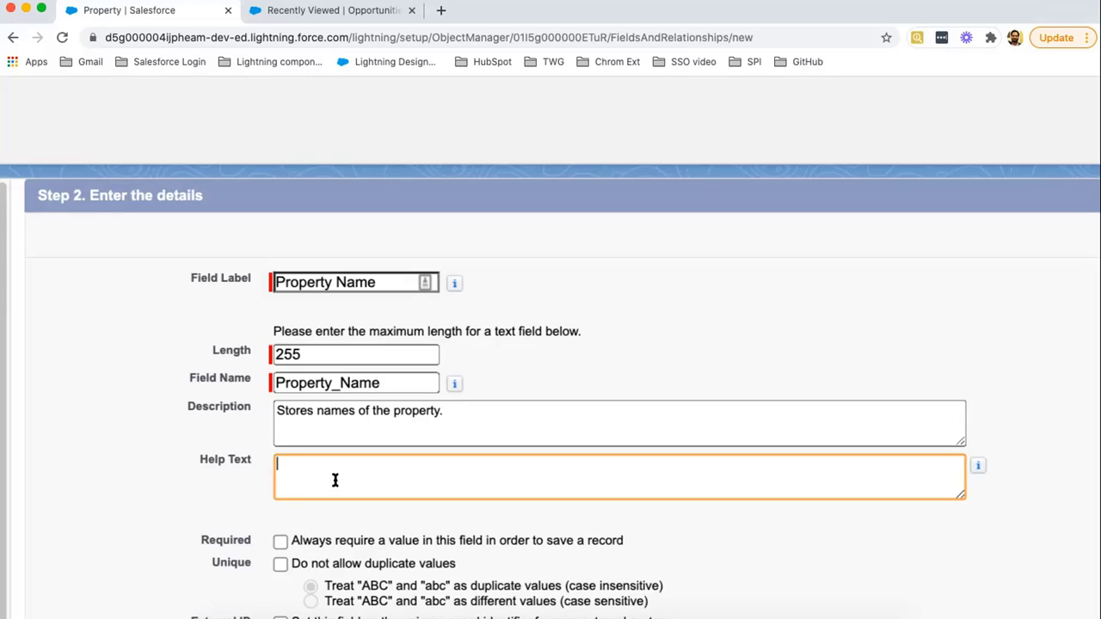
pyautogui.moveTo(455, 286)
pyautogui.write('Please enter propert')
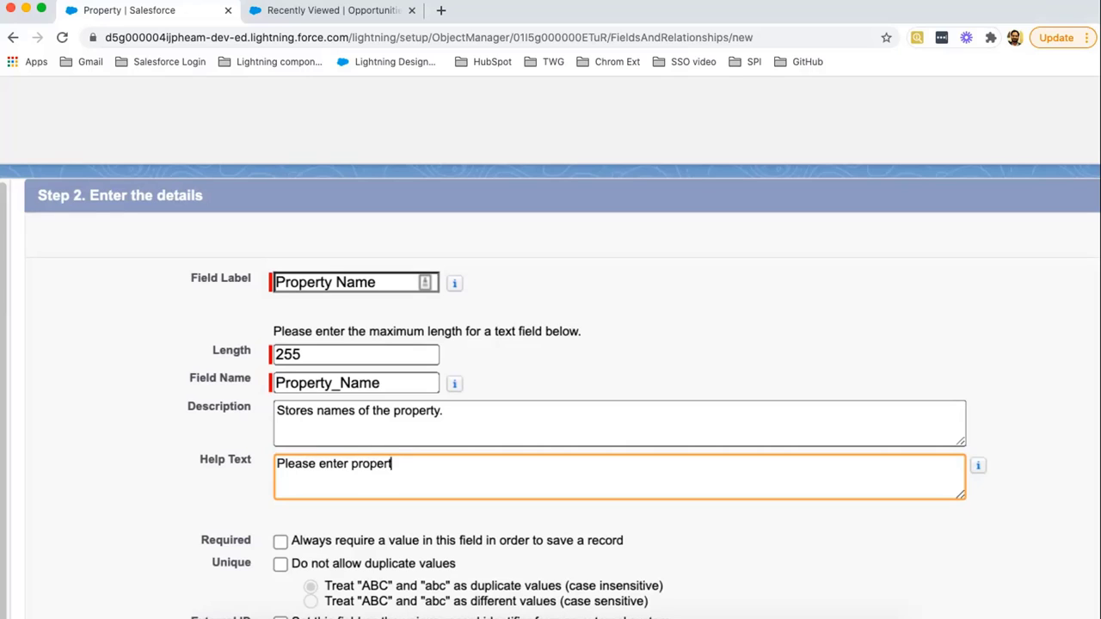
pyautogui.write('y name.')
# - Review the Required, Unique, External ID and Default Value options of the new field
pyautogui.scroll(2, 327, 471)
pyautogui.scroll(-3, 328, 471)
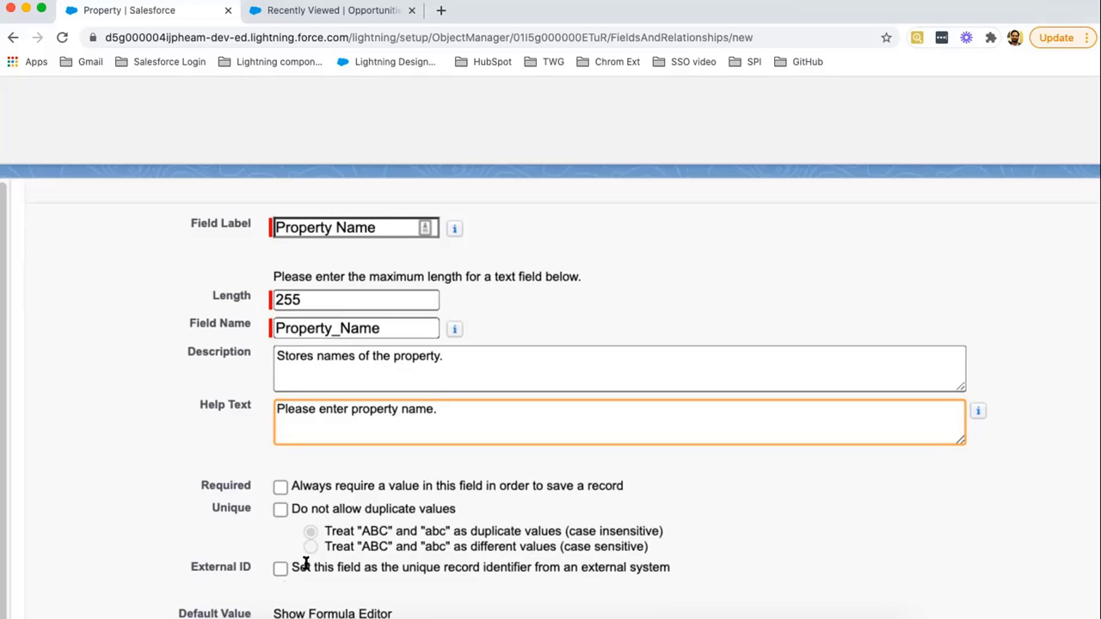
pyautogui.scroll(-2, 626, 503)
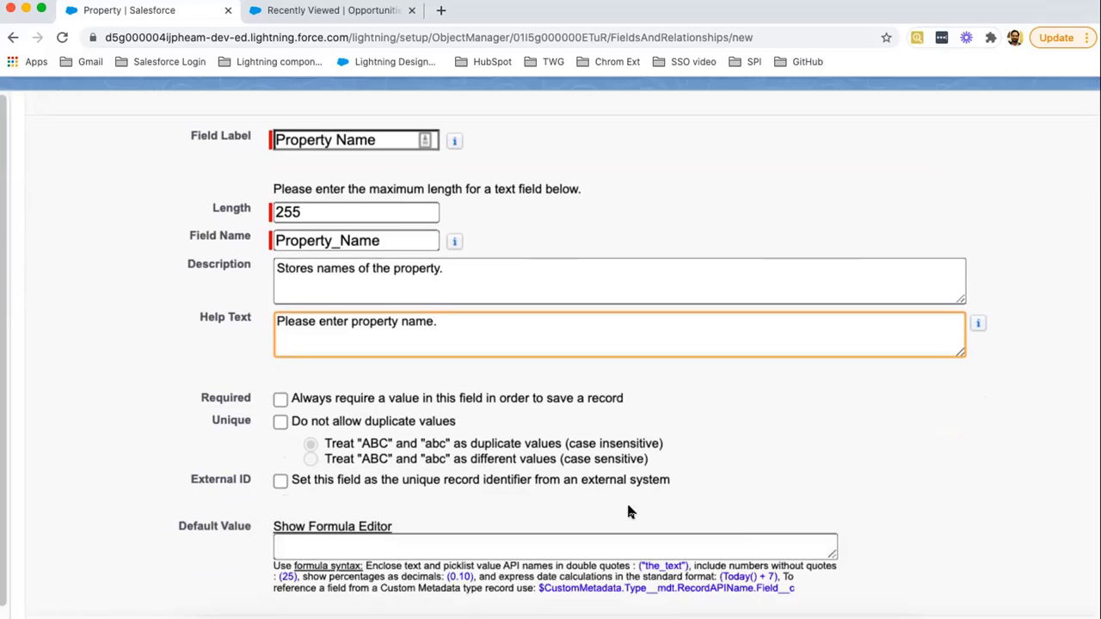
pyautogui.scroll(-1, 585, 510)
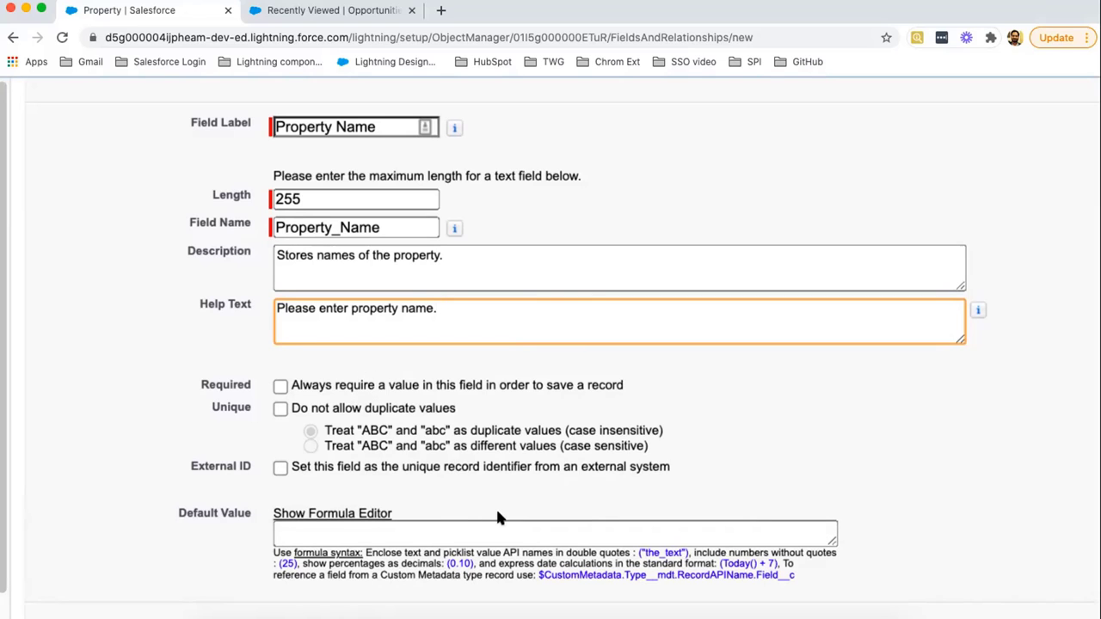
pyautogui.scroll(3, 682, 484)
pyautogui.scroll(-3, 685, 485)
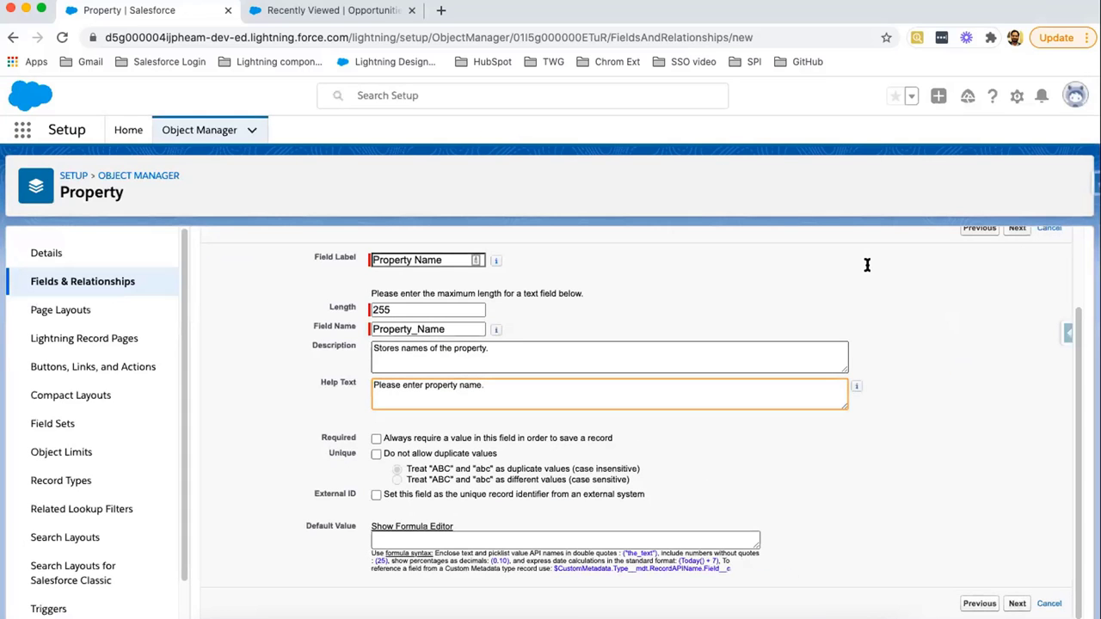
# - Make the Property Name field visible to all profiles, leave Read-Only off, and proceed to the page layout assignment
pyautogui.click(1014, 234)
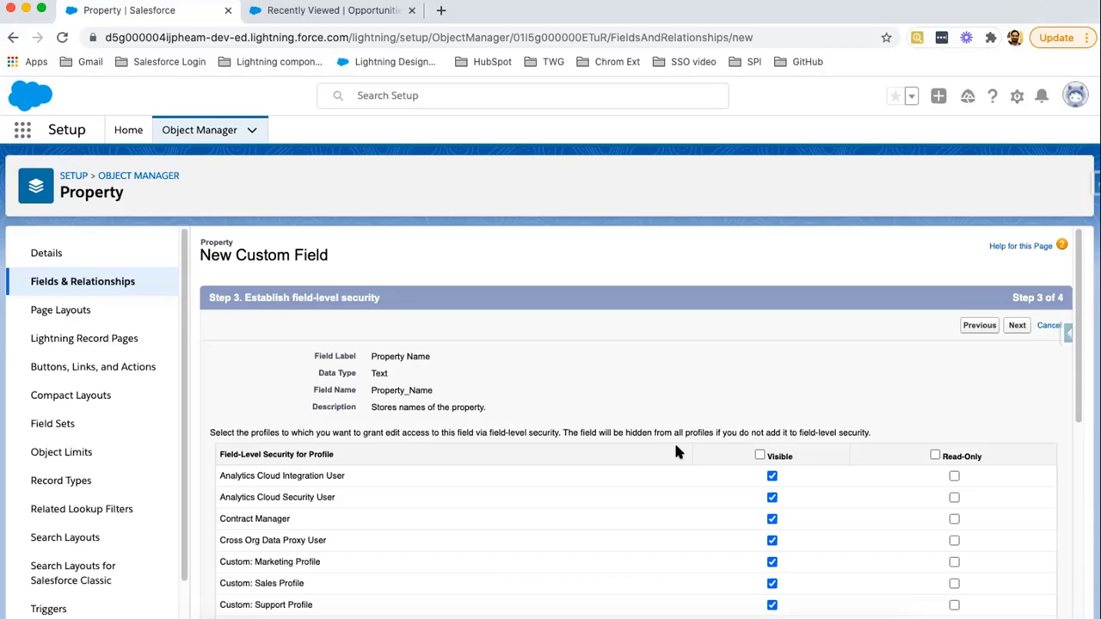
pyautogui.moveTo(1085, 376); pyautogui.dragTo(1079, 467)
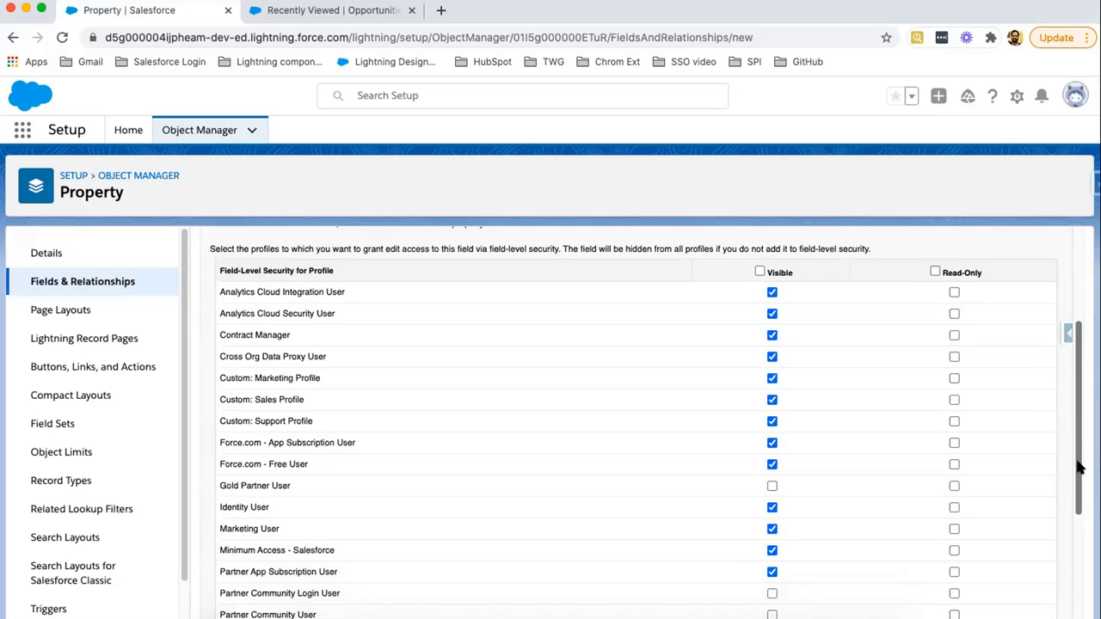
pyautogui.click(759, 271)
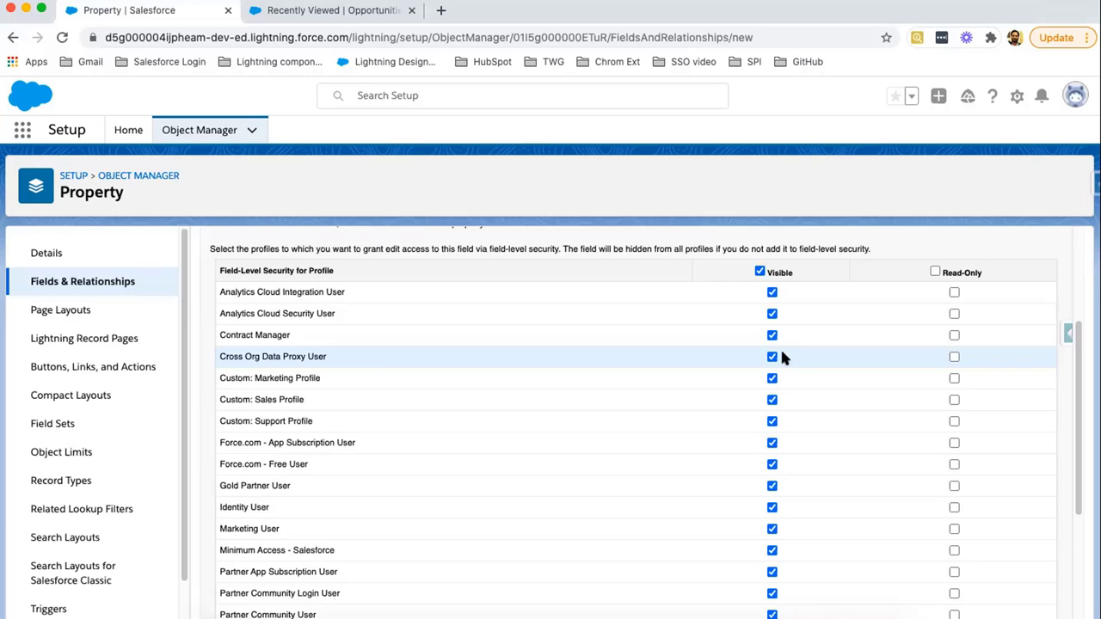
pyautogui.click(954, 293)
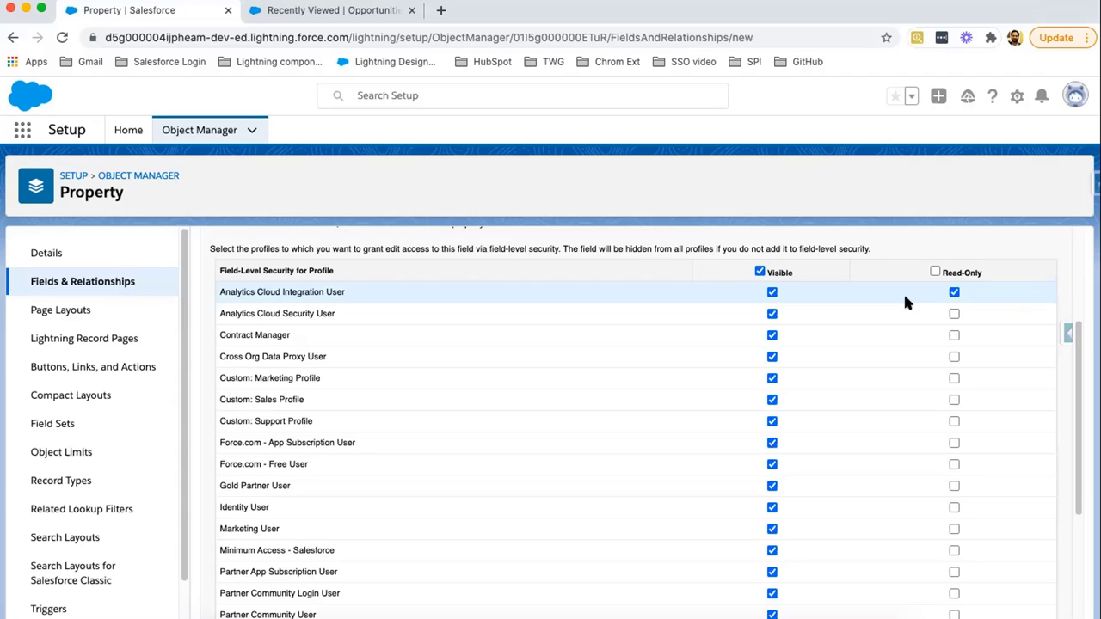
pyautogui.click(954, 291)
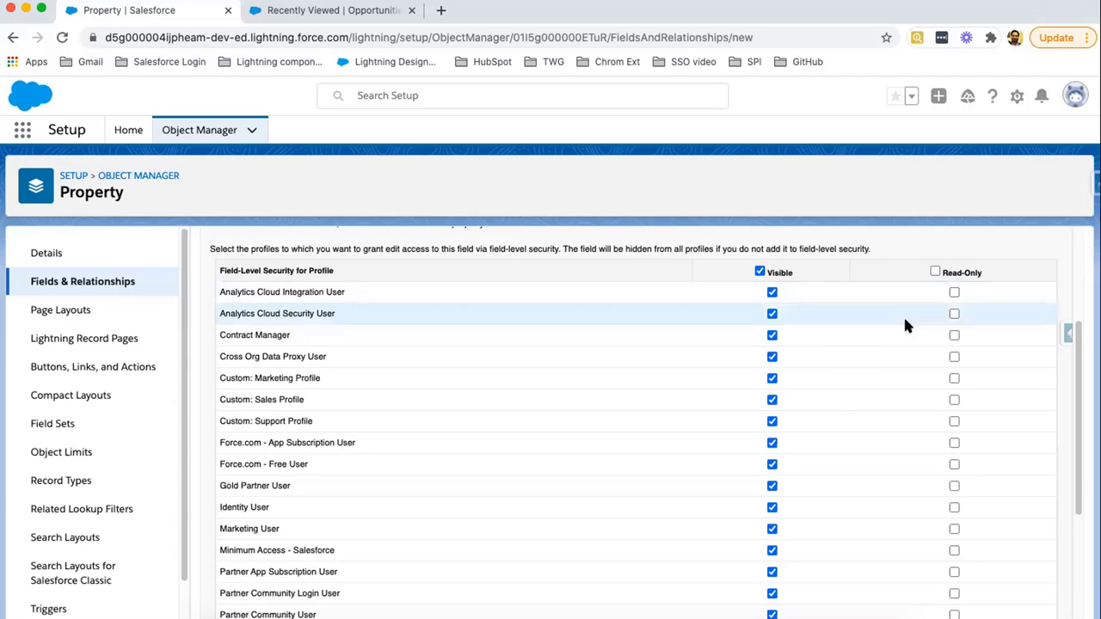
pyautogui.scroll(1, 819, 430)
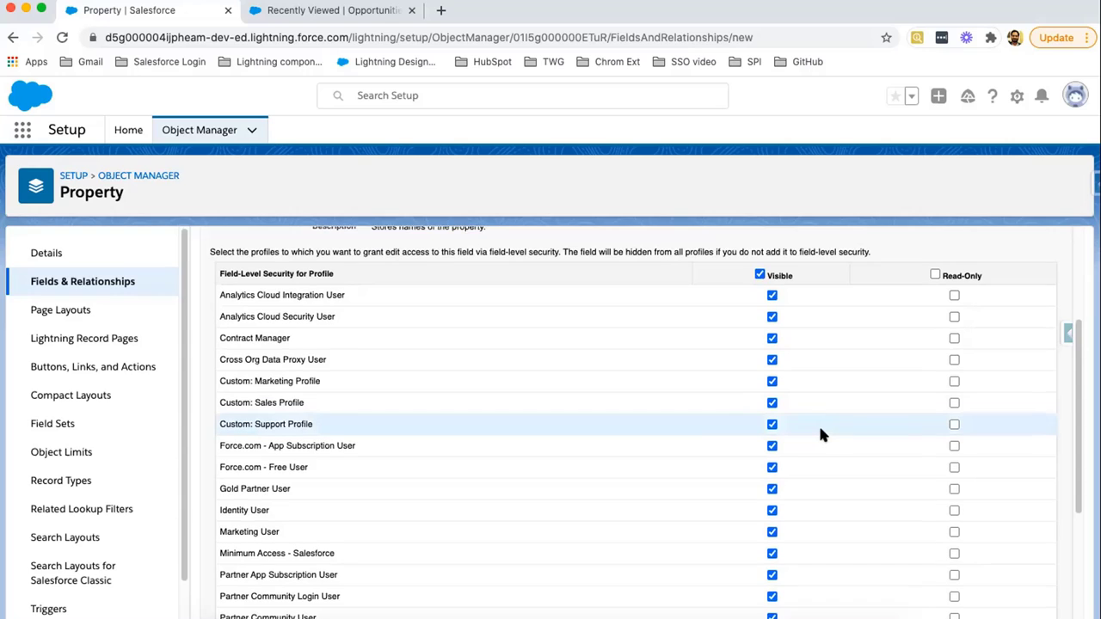
pyautogui.scroll(1, 820, 432)
pyautogui.scroll(-5, 820, 435)
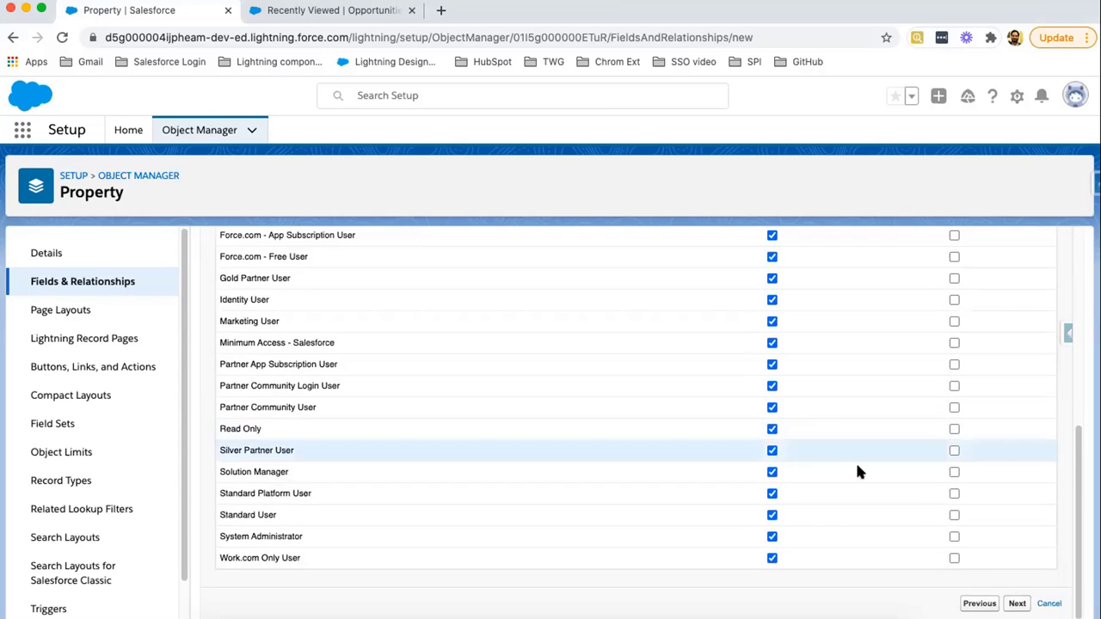
pyautogui.click(1017, 603)
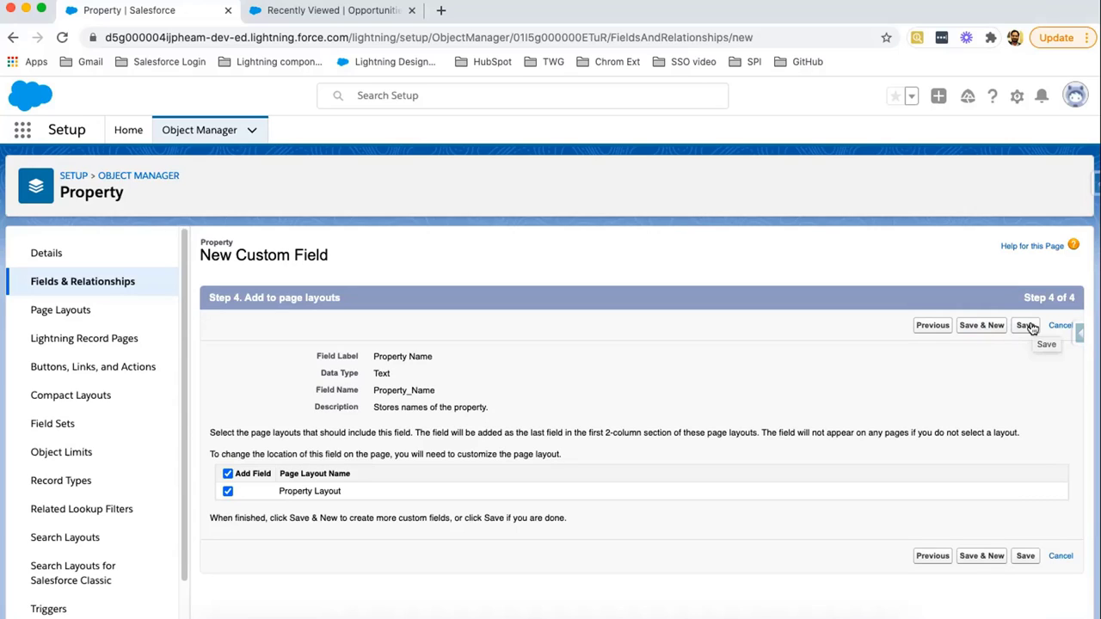
# - Save the Property Name field on the Property Layout and start another custom field with the Currency data type
pyautogui.click(984, 328)
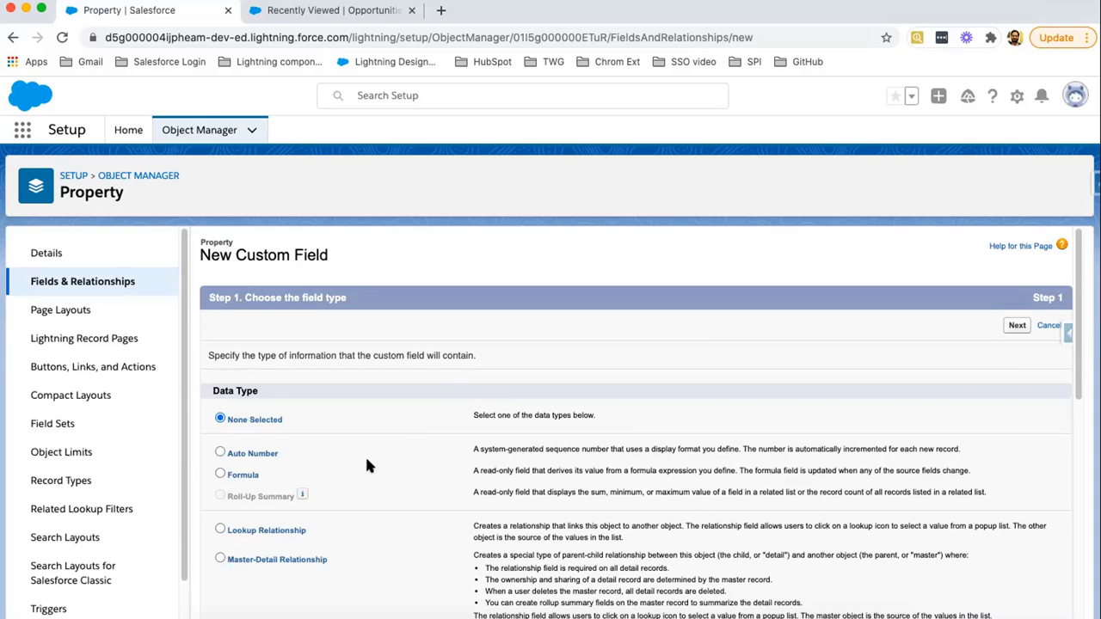
pyautogui.scroll(-5, 367, 465)
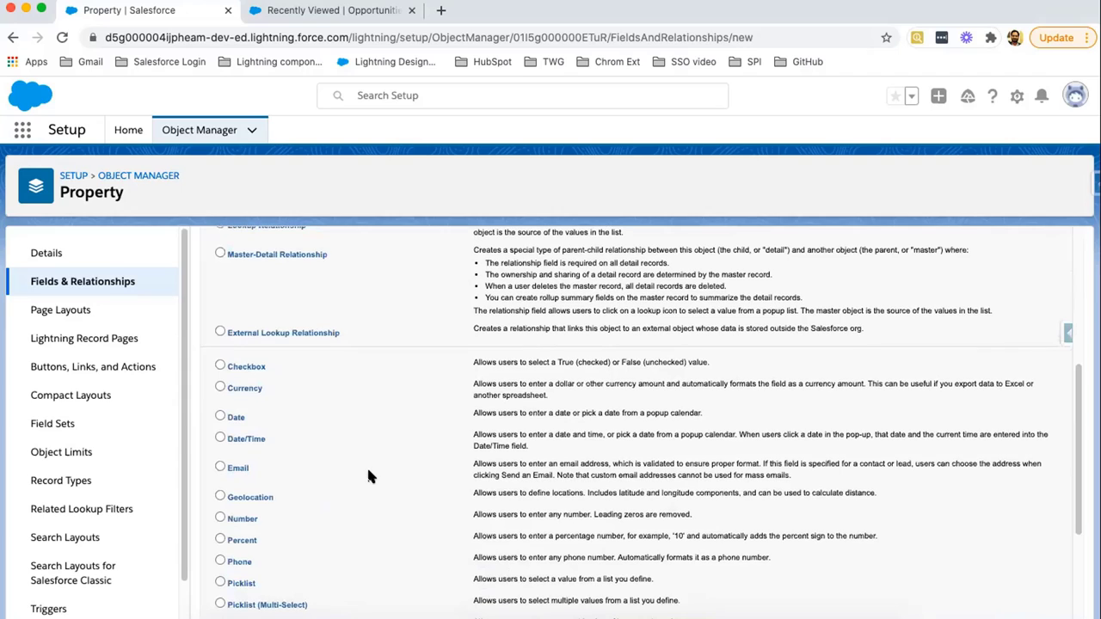
pyautogui.click(220, 388)
pyautogui.scroll(10, 1082, 425)
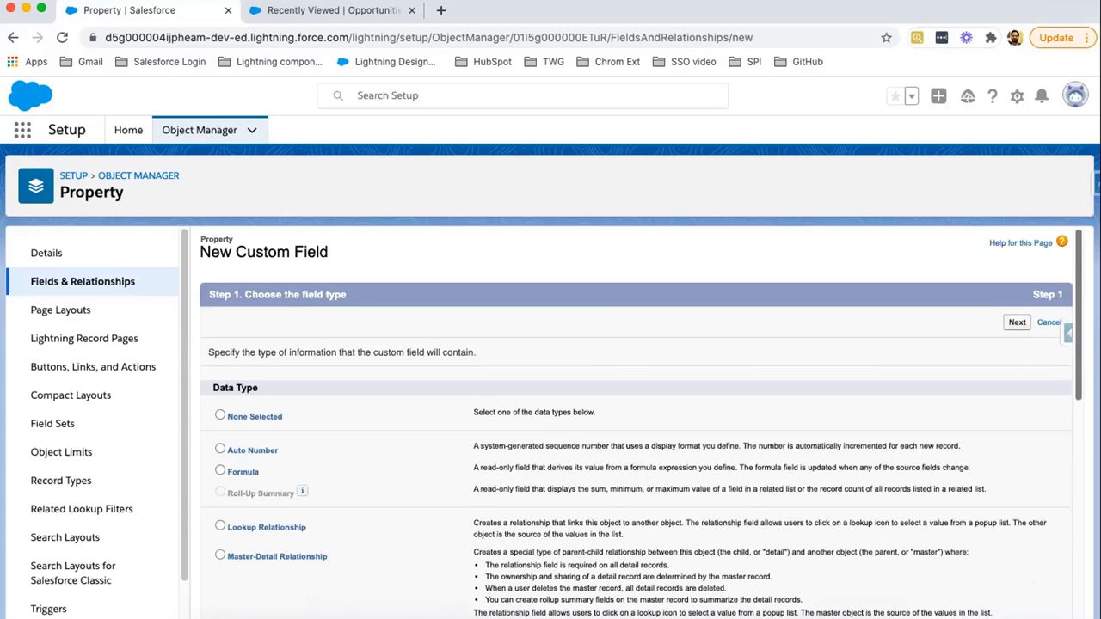
pyautogui.click(1017, 326)
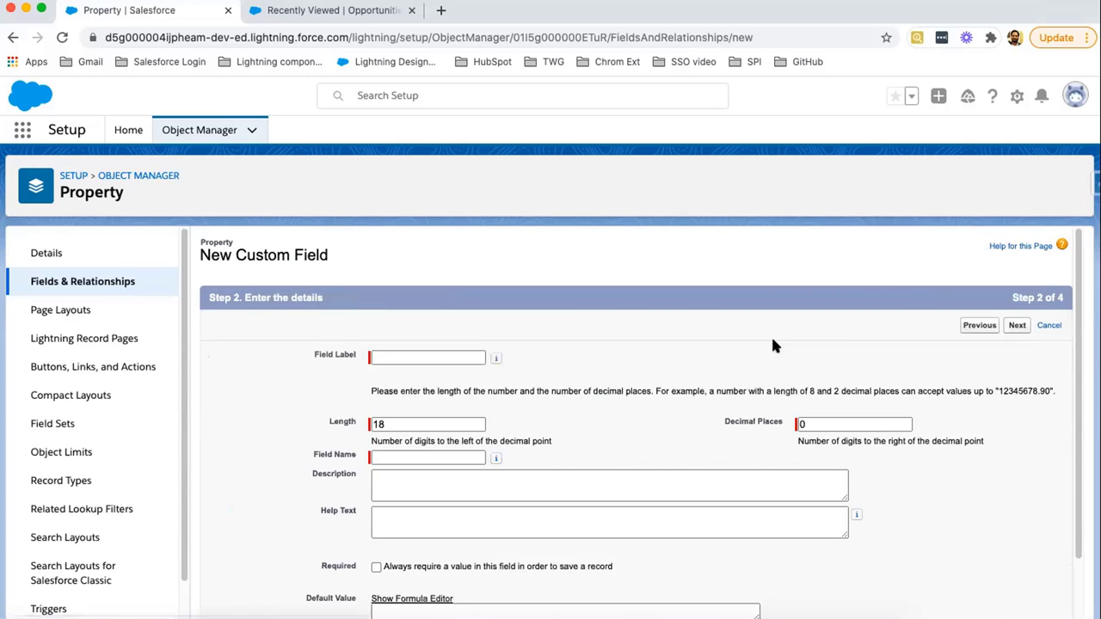
# - Label the currency field "Price" and set its length to 16 and its decimal places to 2
pyautogui.write('Price')
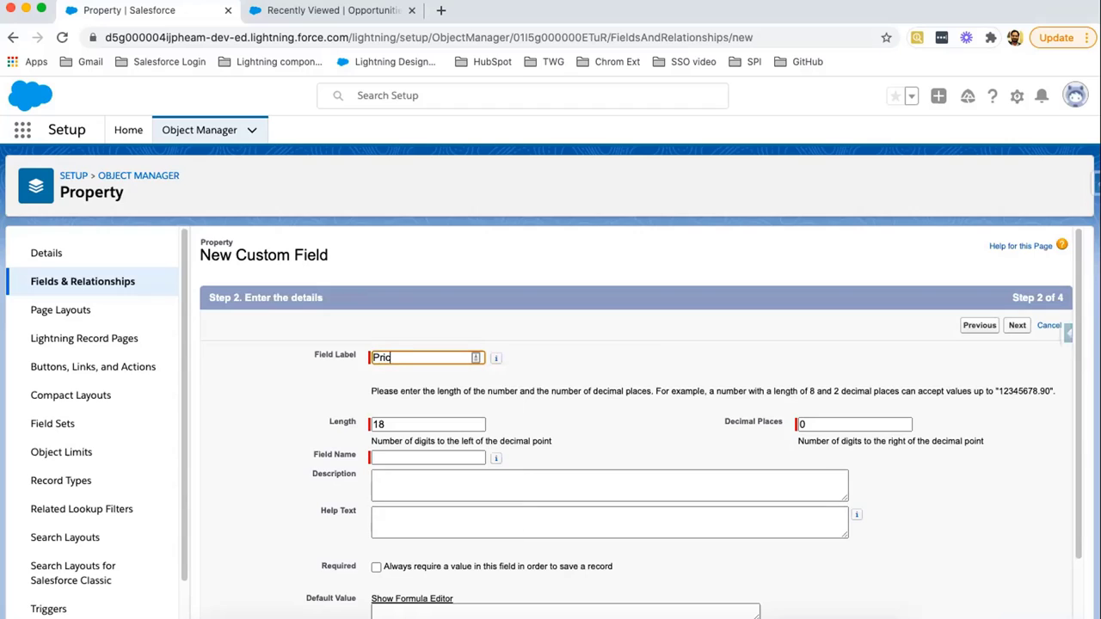
pyautogui.click(442, 422)
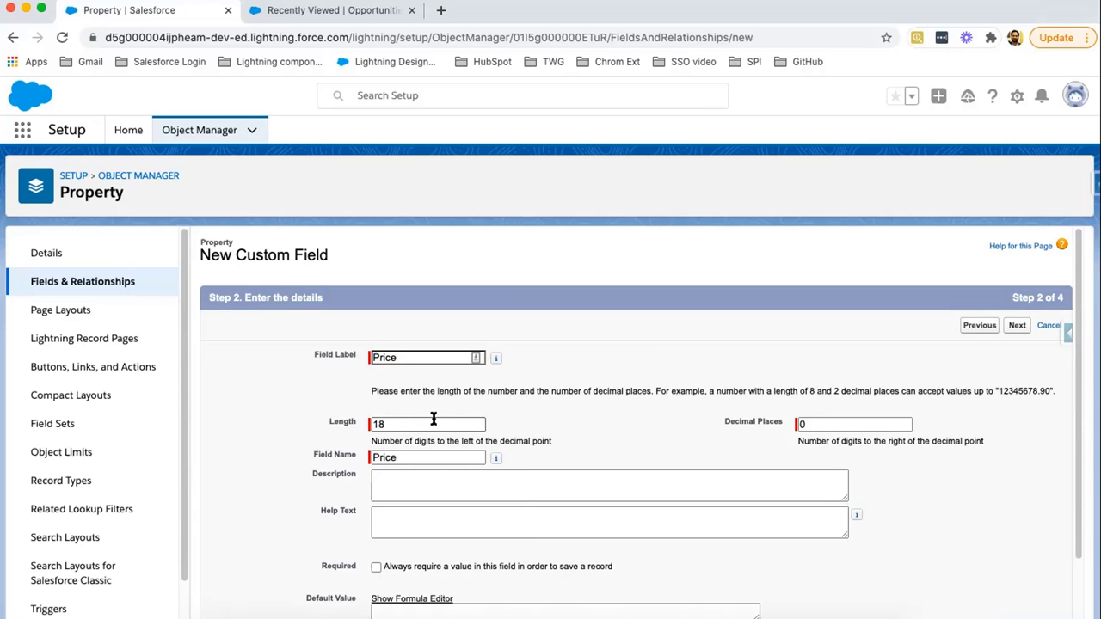
pyautogui.scroll(5, 433, 419)
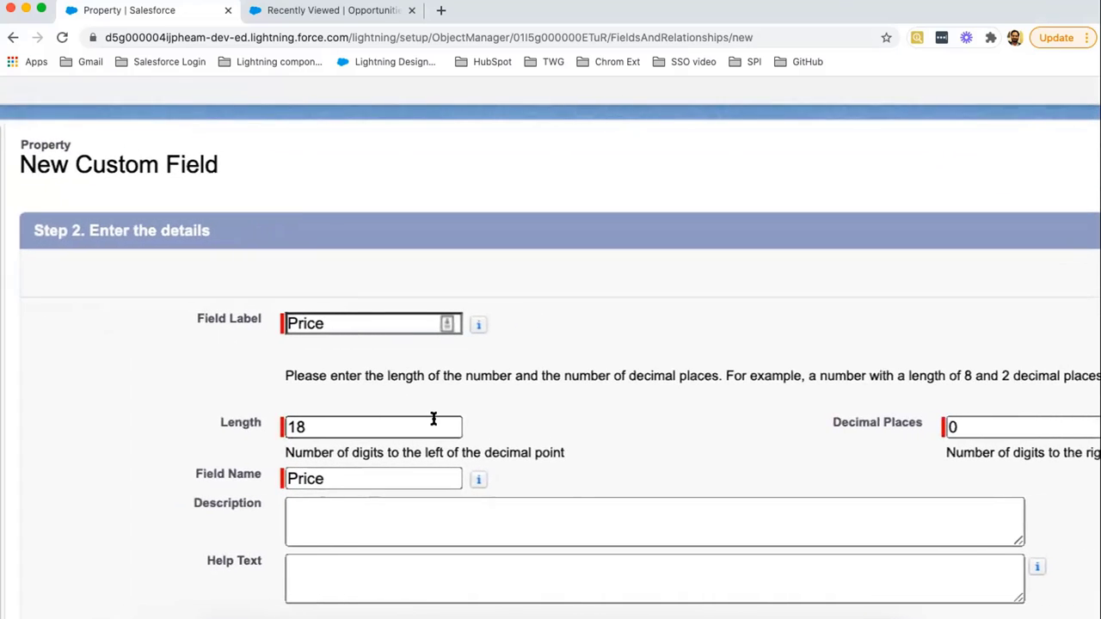
pyautogui.click(303, 428)
pyautogui.press('BackSpace')
pyautogui.write('6')
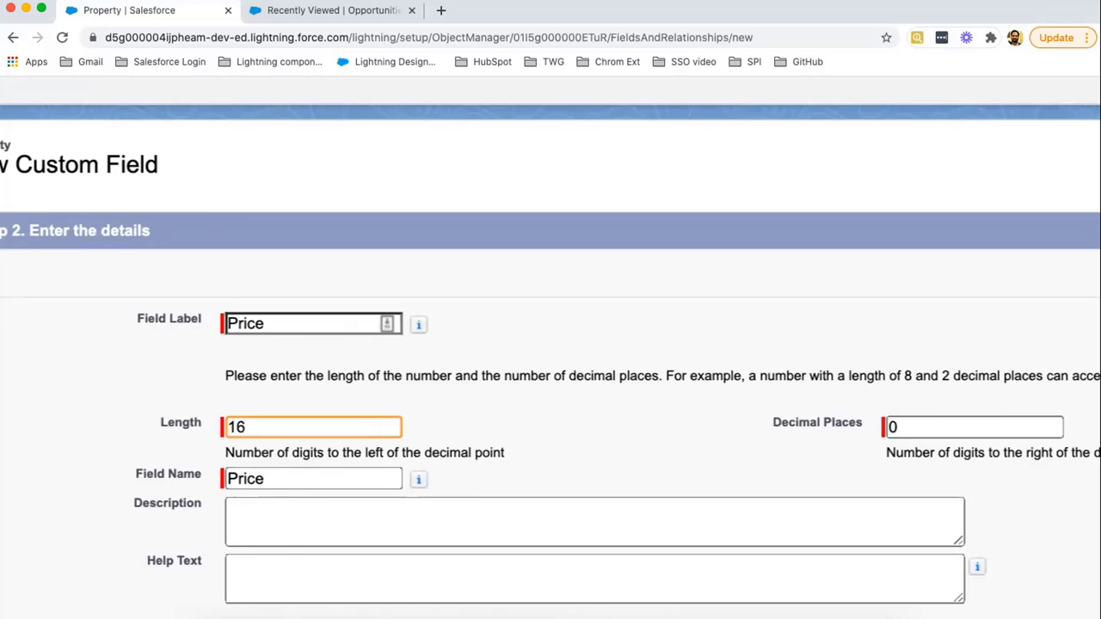
pyautogui.click(1008, 432)
pyautogui.press('BackSpace')
pyautogui.write('2')
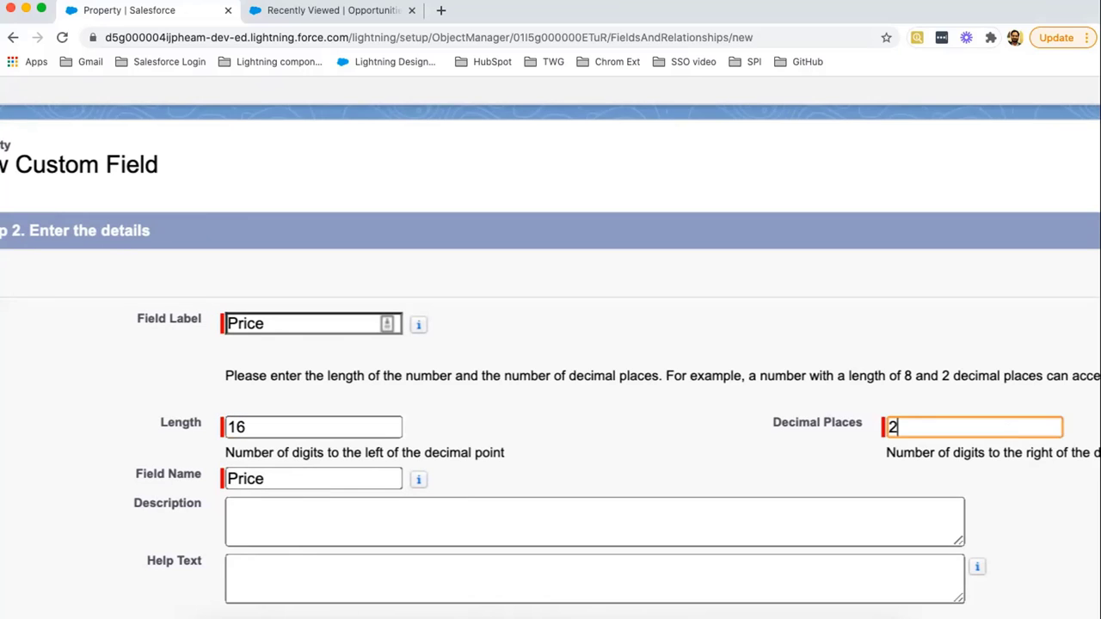
pyautogui.click(705, 456)
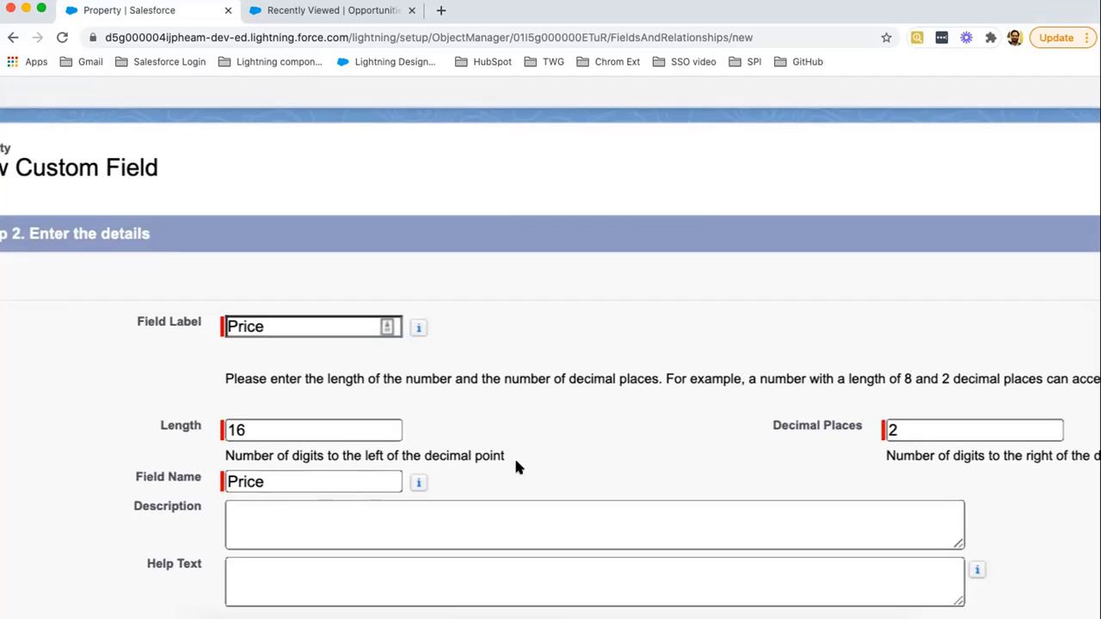
# - Make the Price field visible to all profiles and save it with the Property Layout included
pyautogui.scroll(-3, 516, 467)
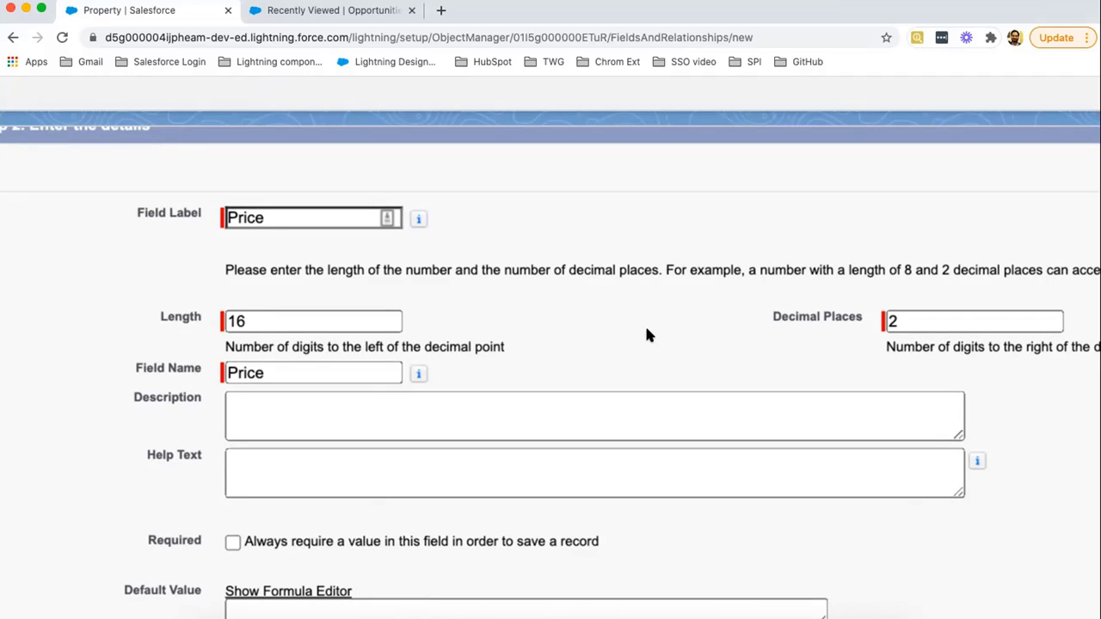
pyautogui.scroll(-3, 656, 362)
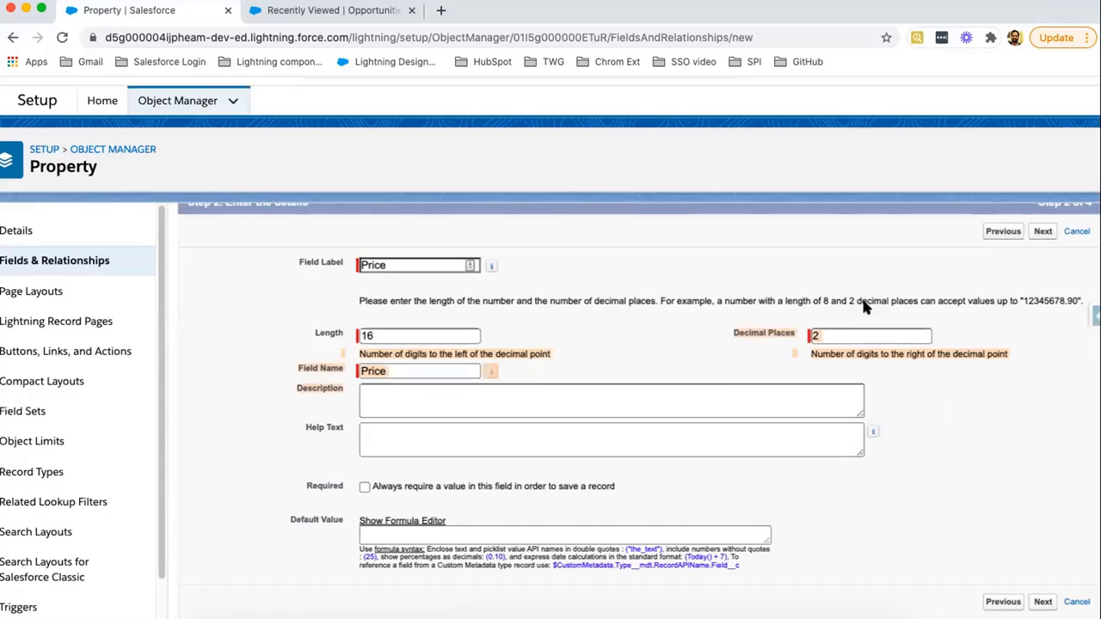
pyautogui.click(1035, 235)
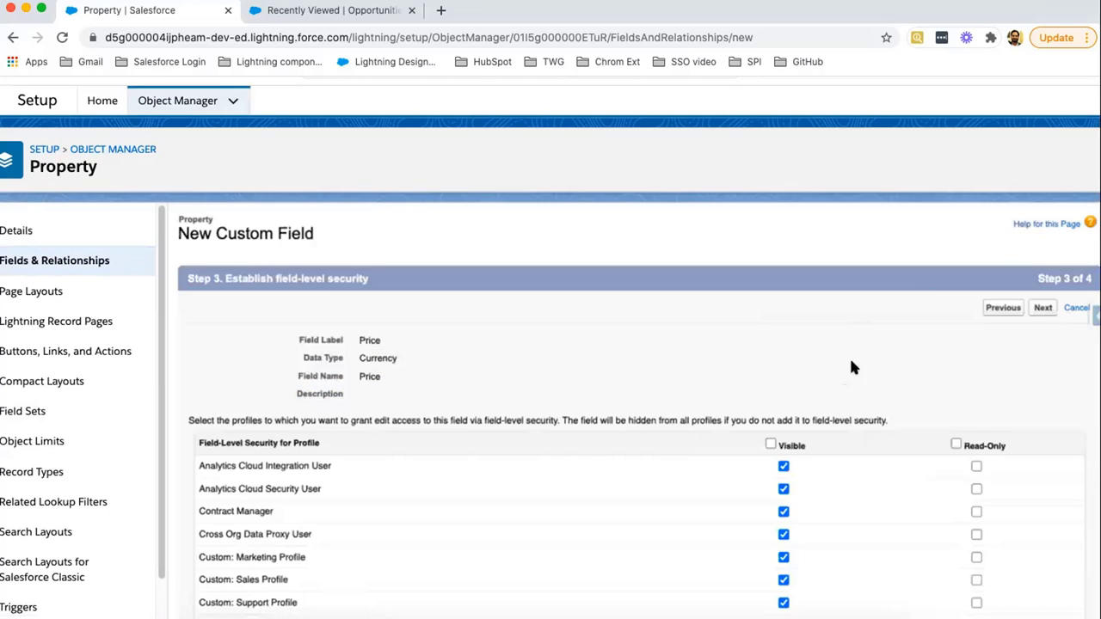
pyautogui.scroll(-3, 748, 396)
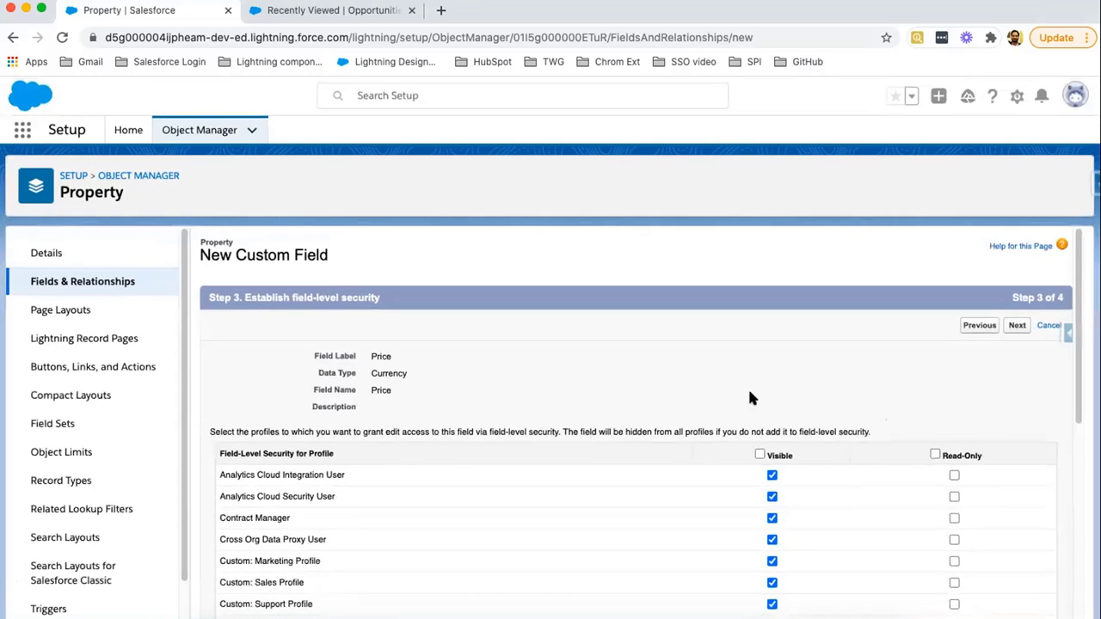
pyautogui.click(760, 454)
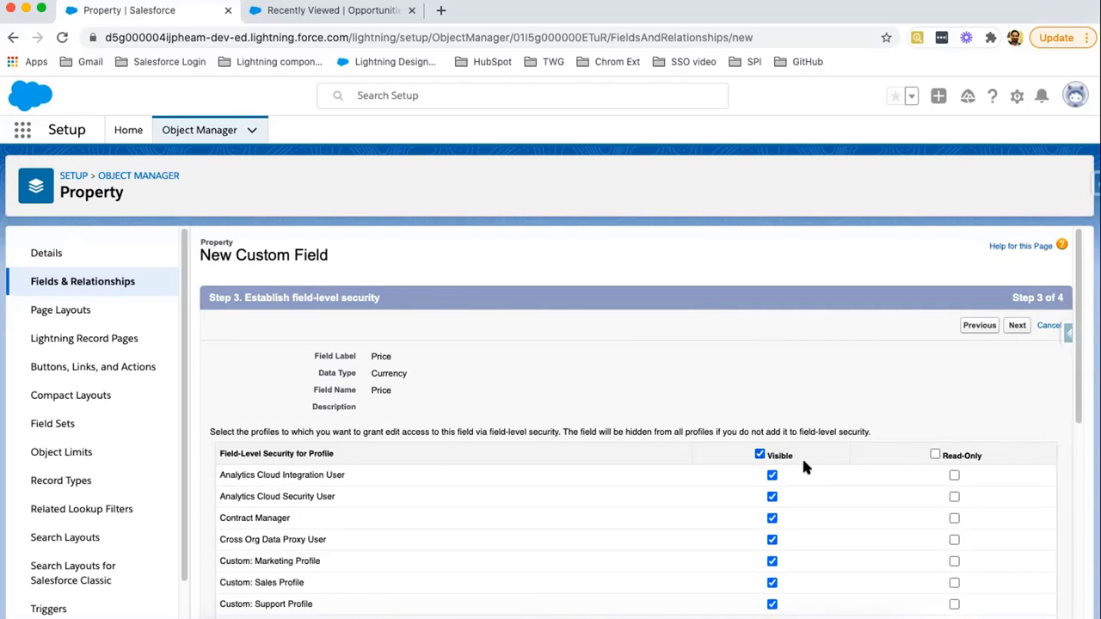
pyautogui.click(1015, 326)
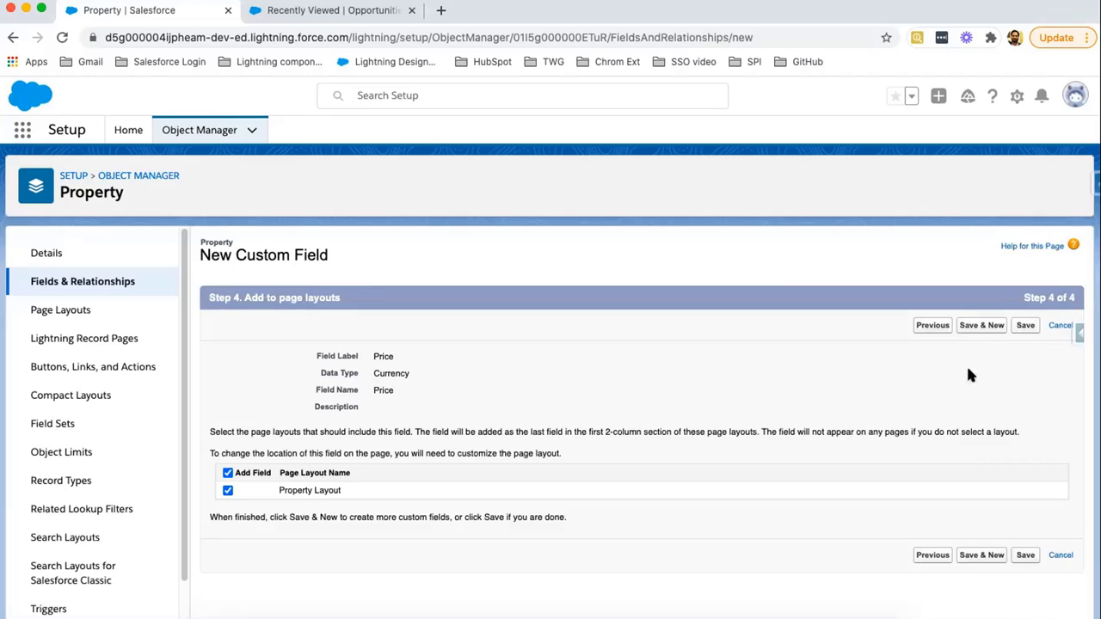
pyautogui.click(1029, 329)
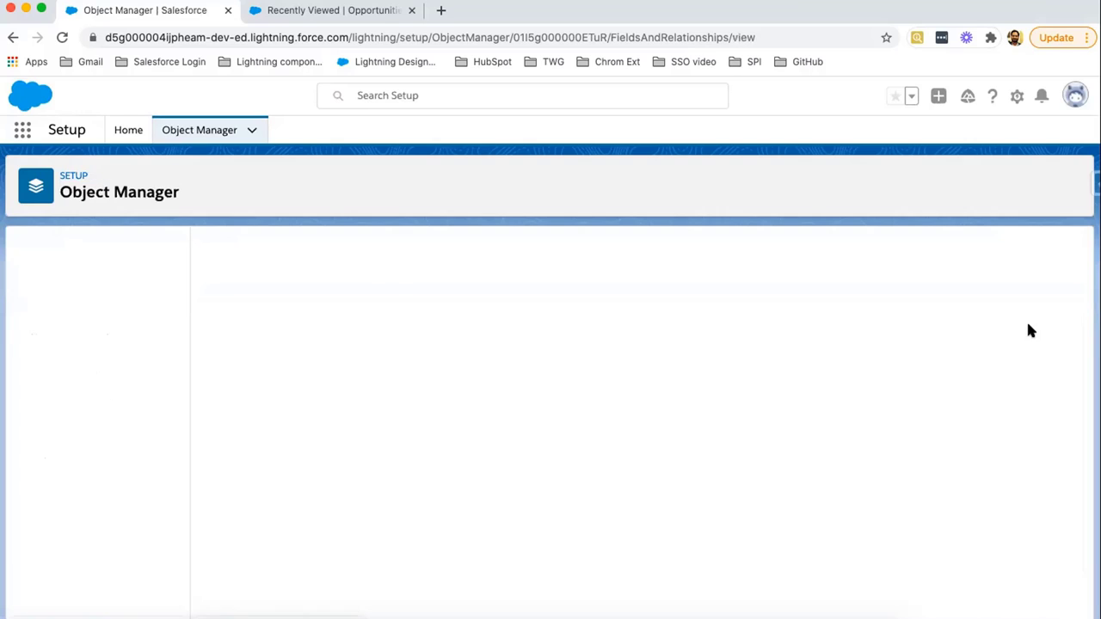
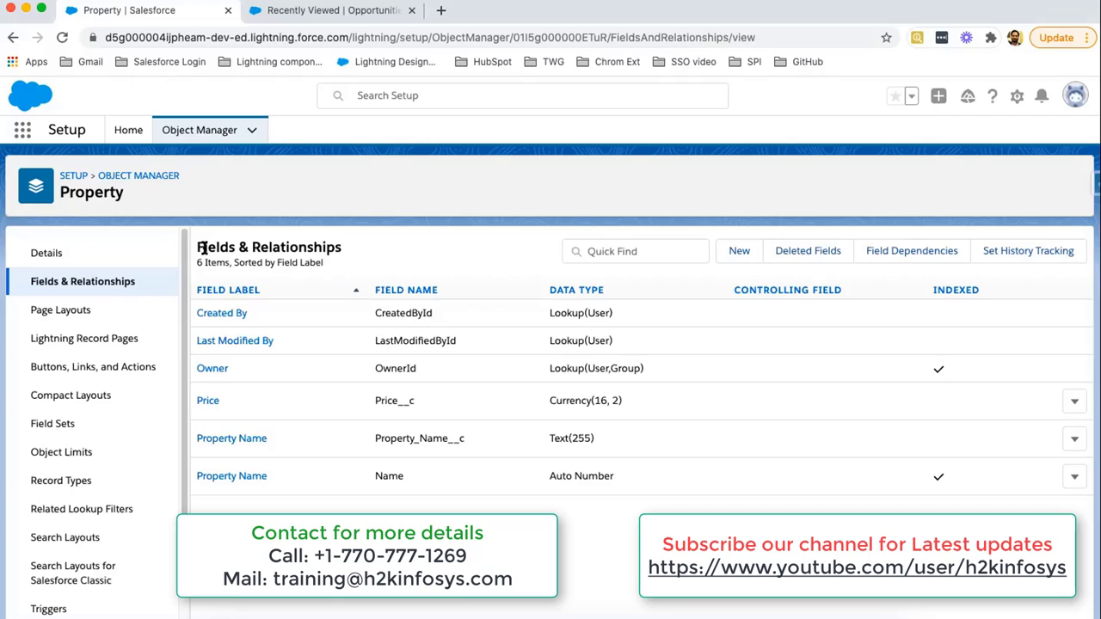
# - Review the API names and data types of the custom and record name fields on the Property object
pyautogui.moveTo(197, 247); pyautogui.dragTo(342, 248)
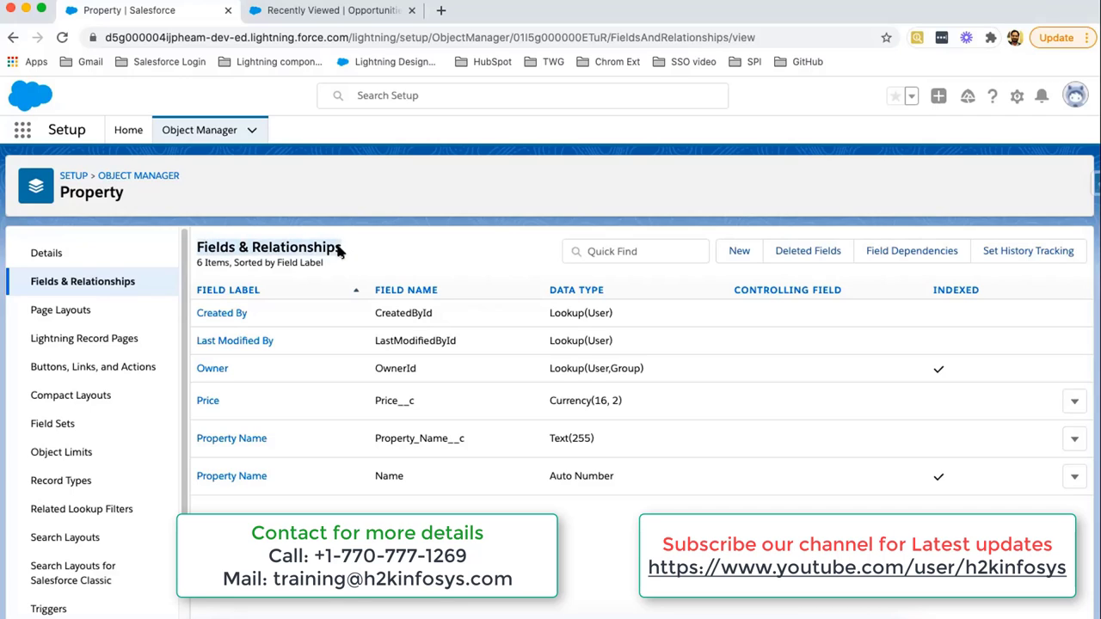
pyautogui.click(106, 197)
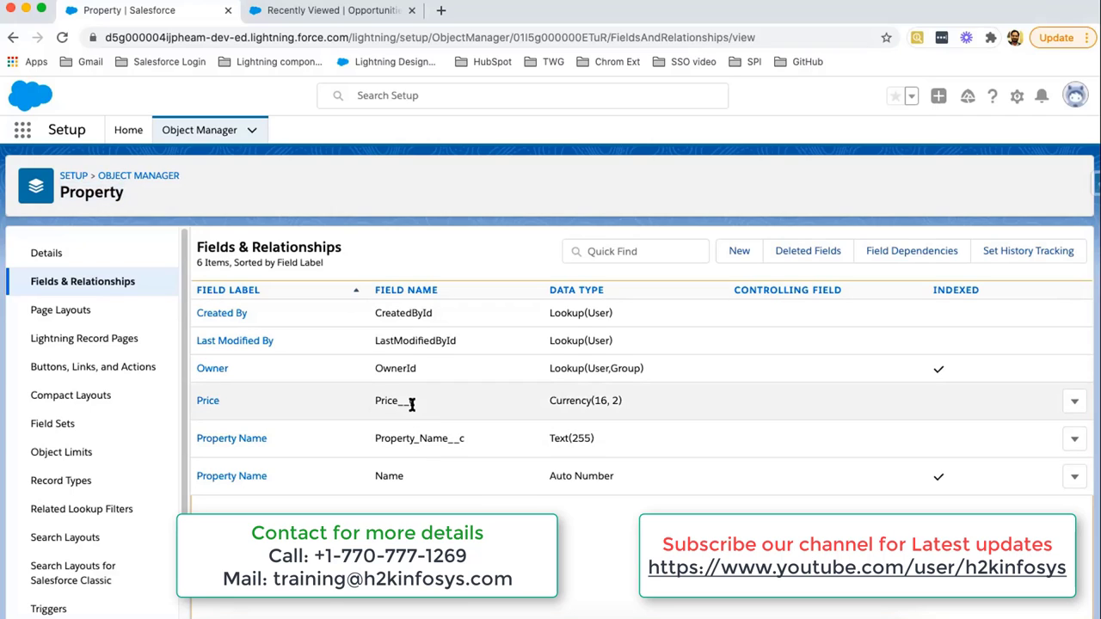
pyautogui.doubleClick(419, 438)
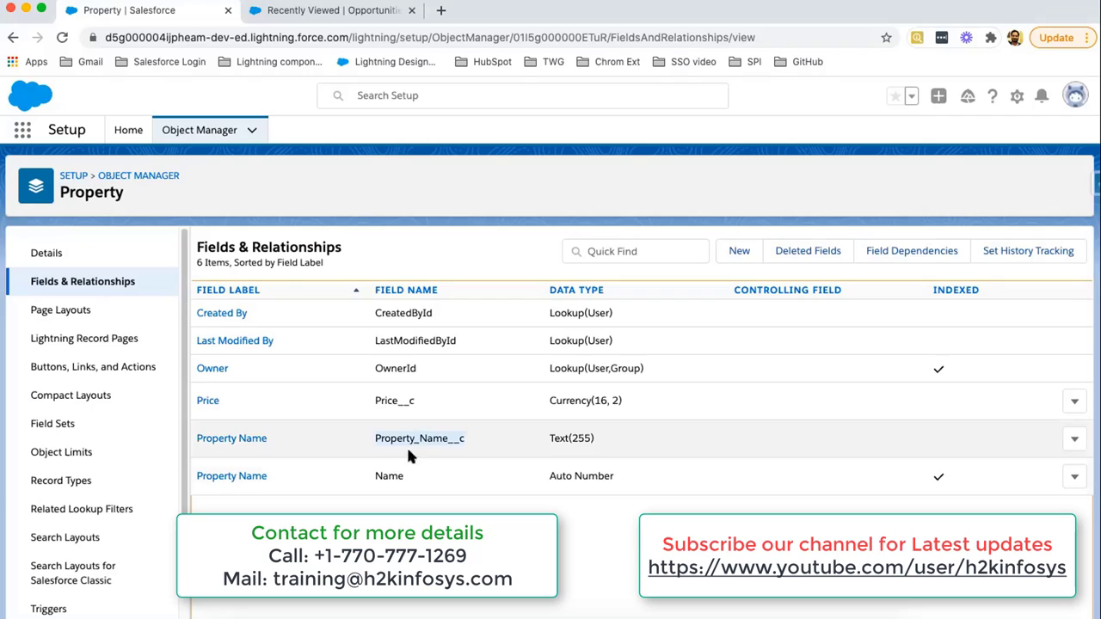
pyautogui.doubleClick(388, 475)
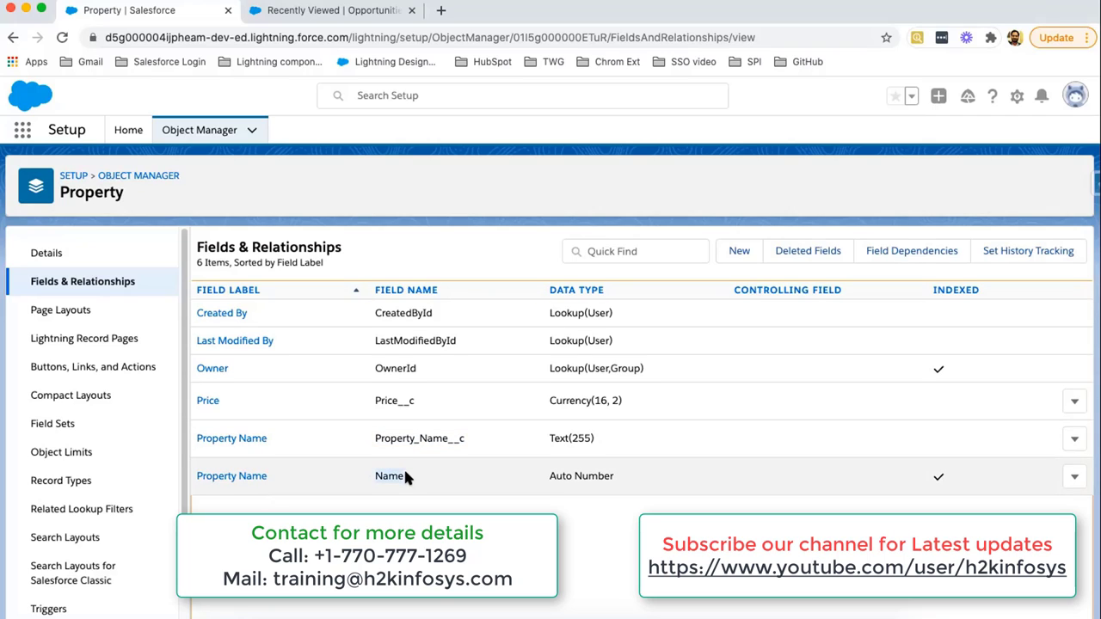
pyautogui.click(549, 477)
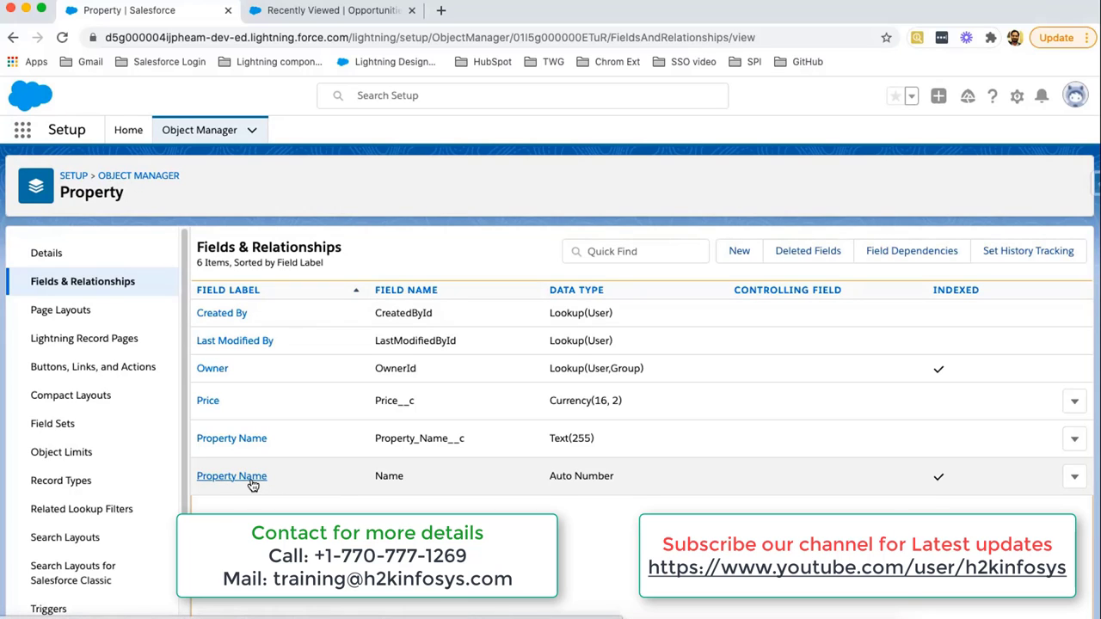
# - Change the Property object's record name label to "Property Number" and save the object definition
pyautogui.click(56, 253)
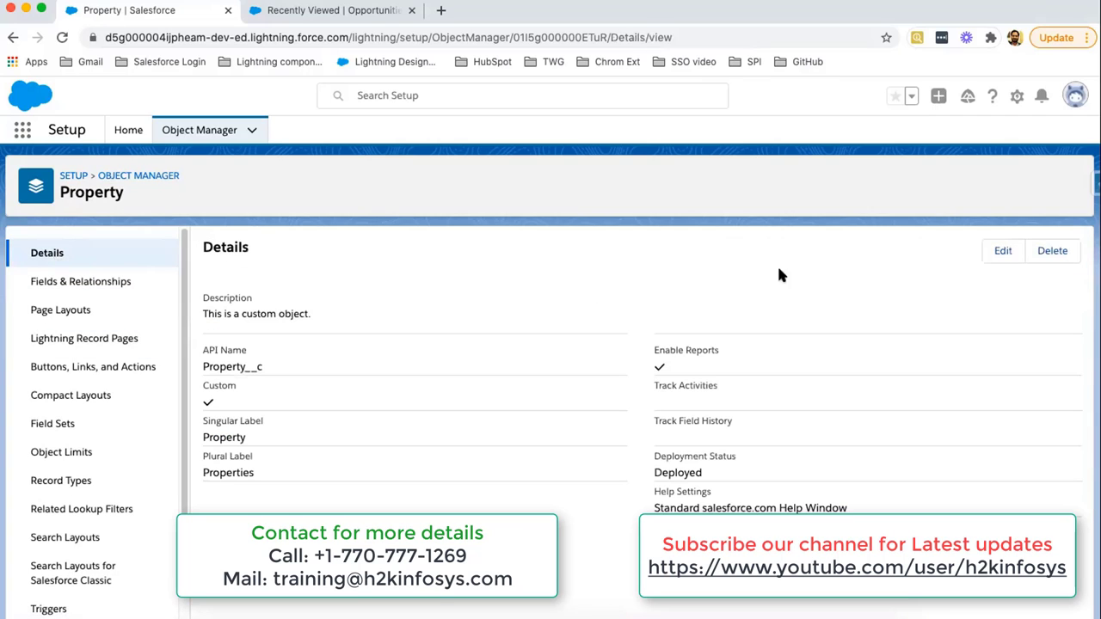
pyautogui.click(1003, 251)
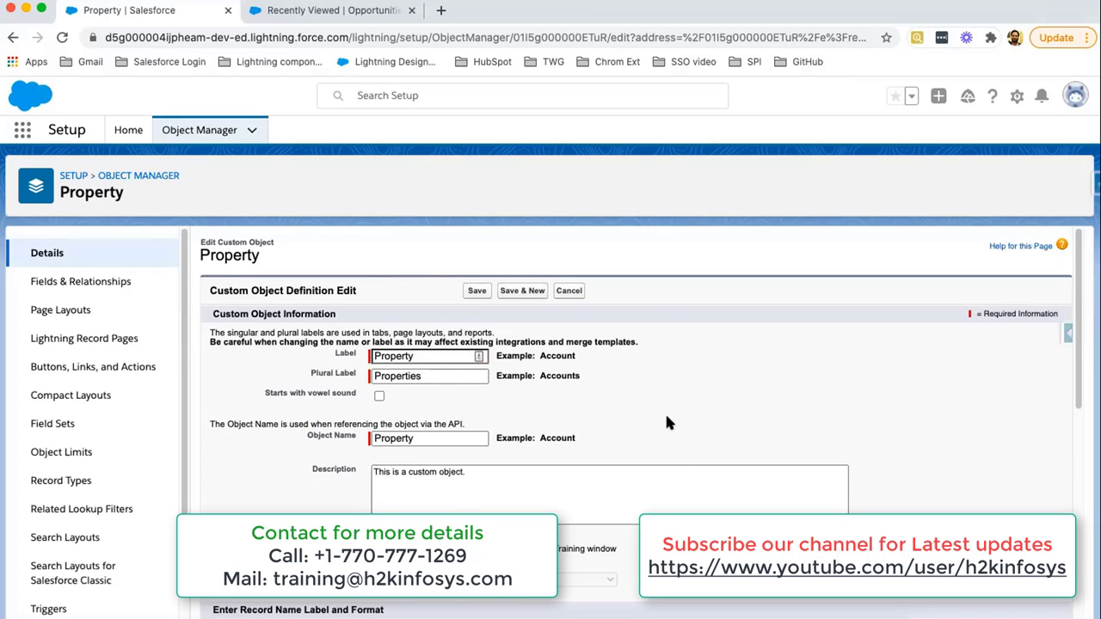
pyautogui.scroll(-5, 666, 413)
pyautogui.scroll(1, 666, 413)
pyautogui.click(440, 282)
pyautogui.press('BackSpace')
pyautogui.press('BackSpace')
pyautogui.press('BackSpace')
pyautogui.write('umber')
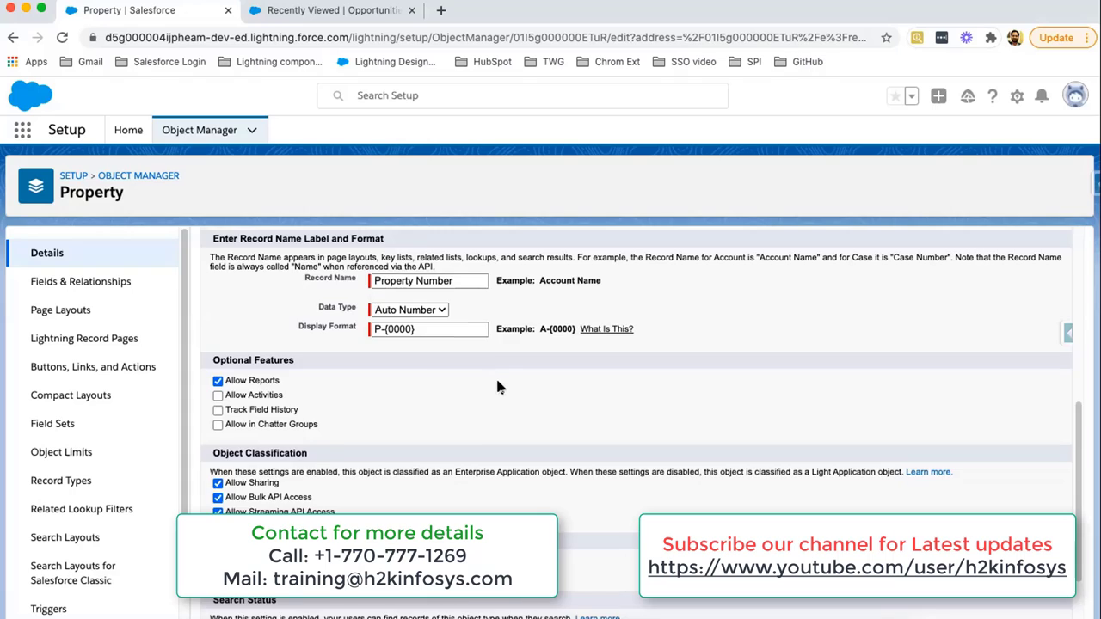
pyautogui.scroll(-1, 496, 386)
pyautogui.click(476, 604)
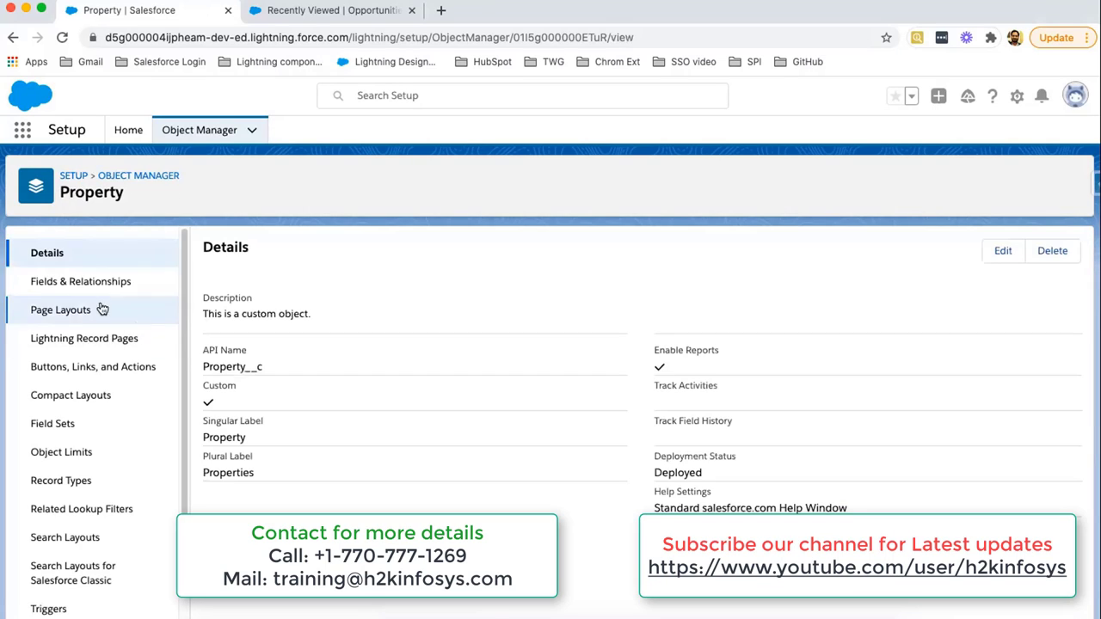
# - Check the Property object's fields and open the Properties list in the reloaded Sales app
pyautogui.click(81, 285)
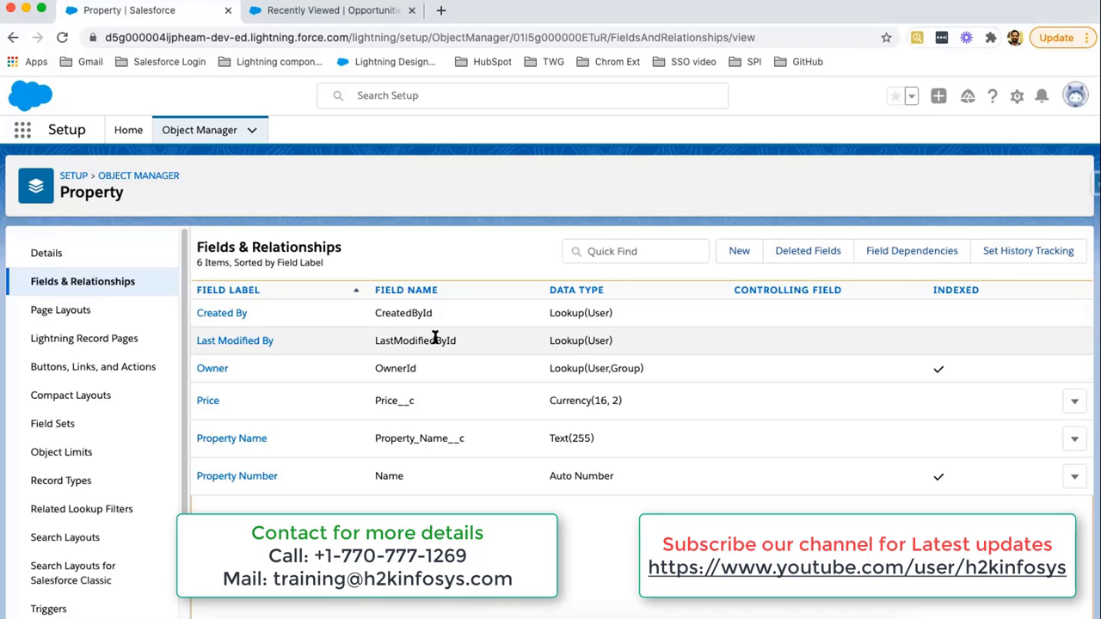
pyautogui.click(330, 11)
pyautogui.click(62, 37)
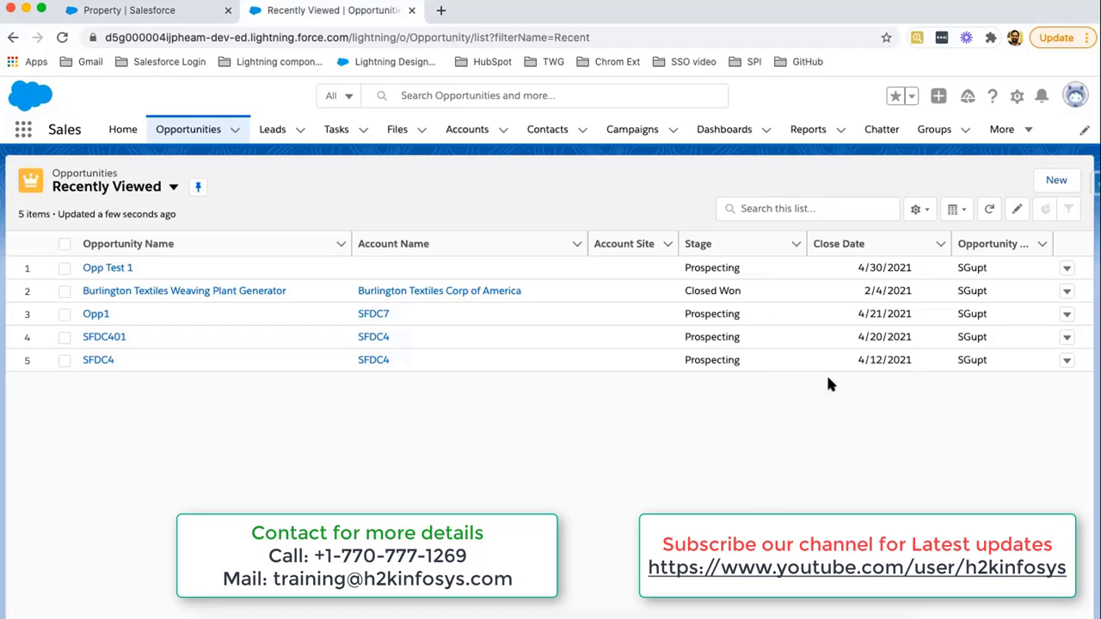
pyautogui.click(1003, 139)
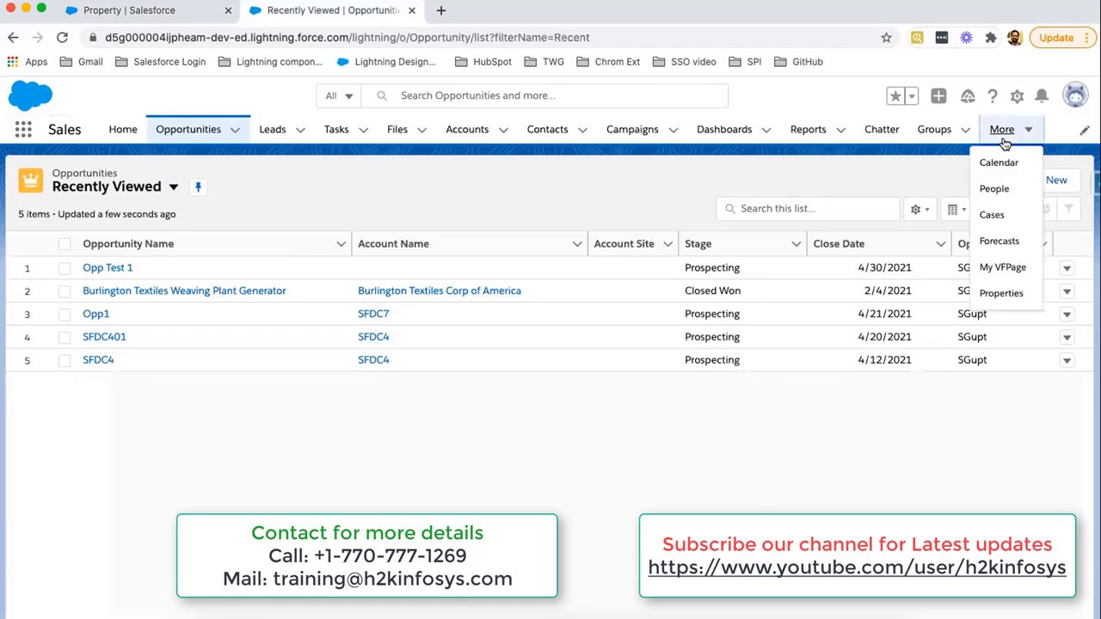
pyautogui.click(1002, 293)
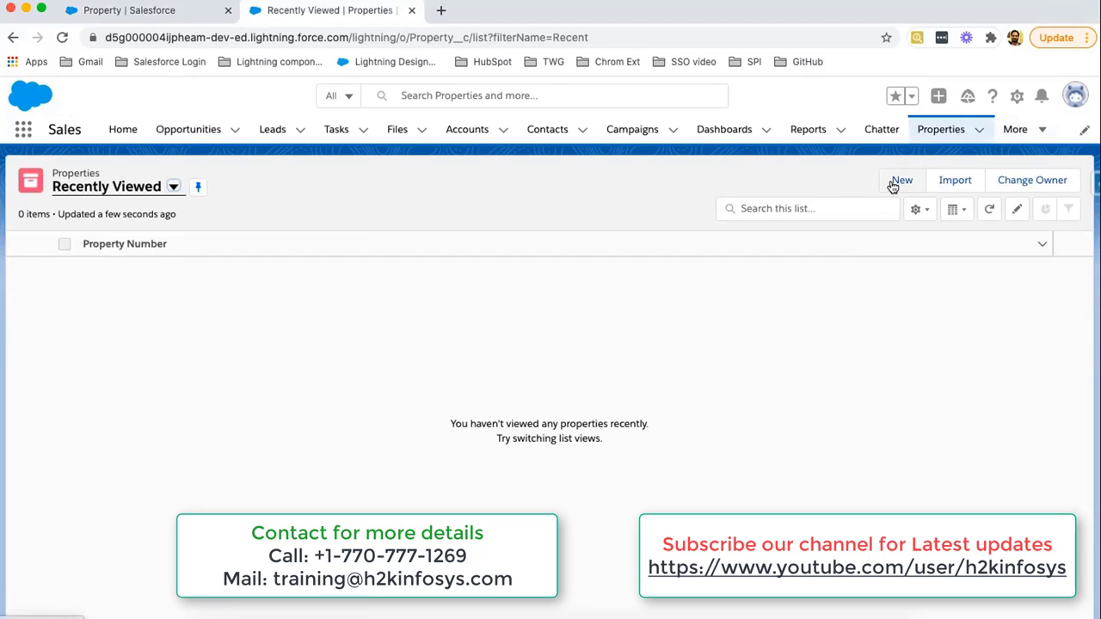
# - Create and save a property record named "Lake View Hotel" with a price of 1000000
pyautogui.click(900, 182)
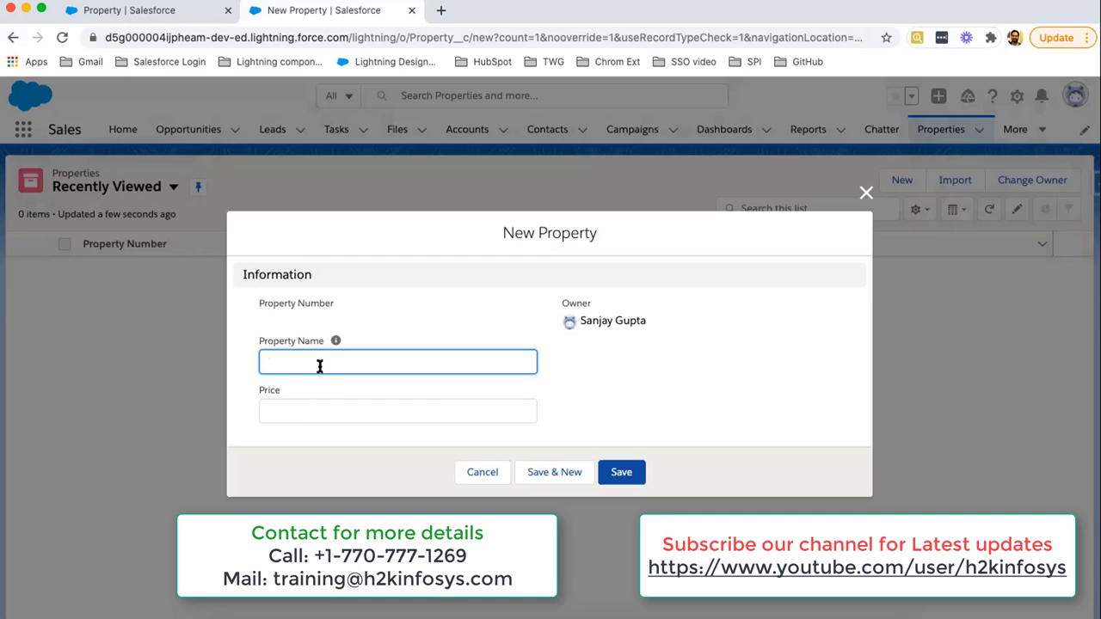
pyautogui.write('Lake View Hotel')
pyautogui.click(324, 411)
pyautogui.write('1000000')
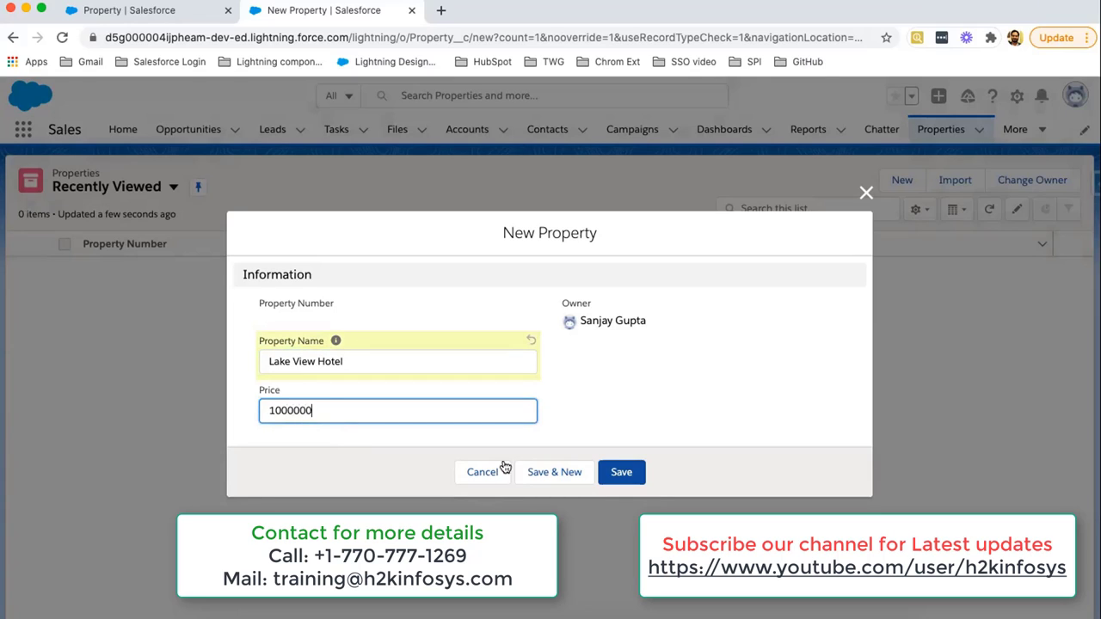
pyautogui.click(619, 471)
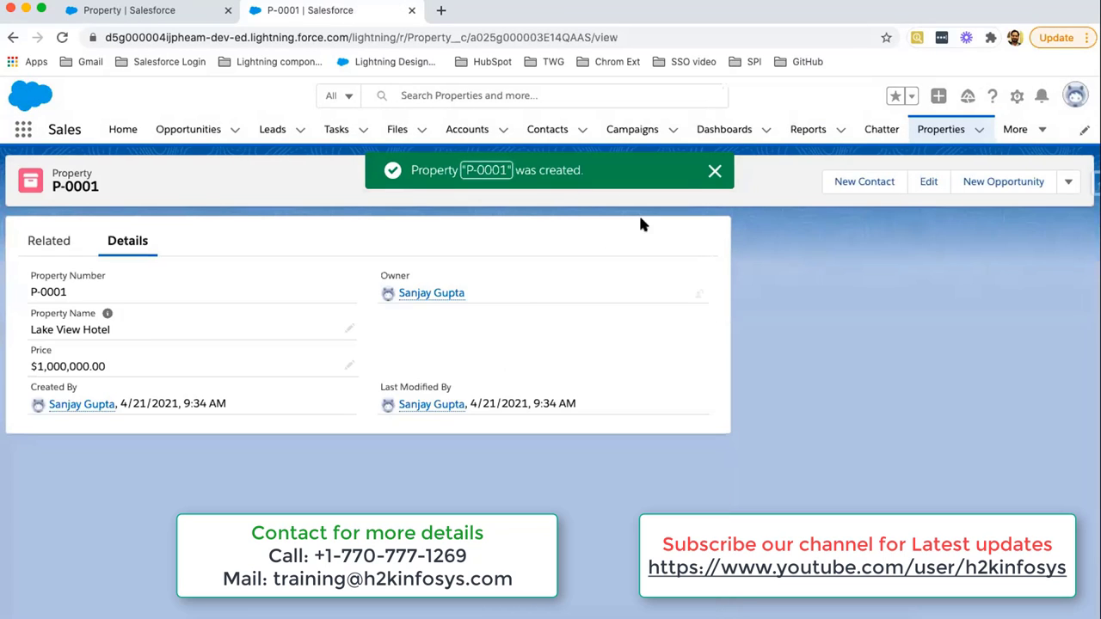
pyautogui.click(713, 171)
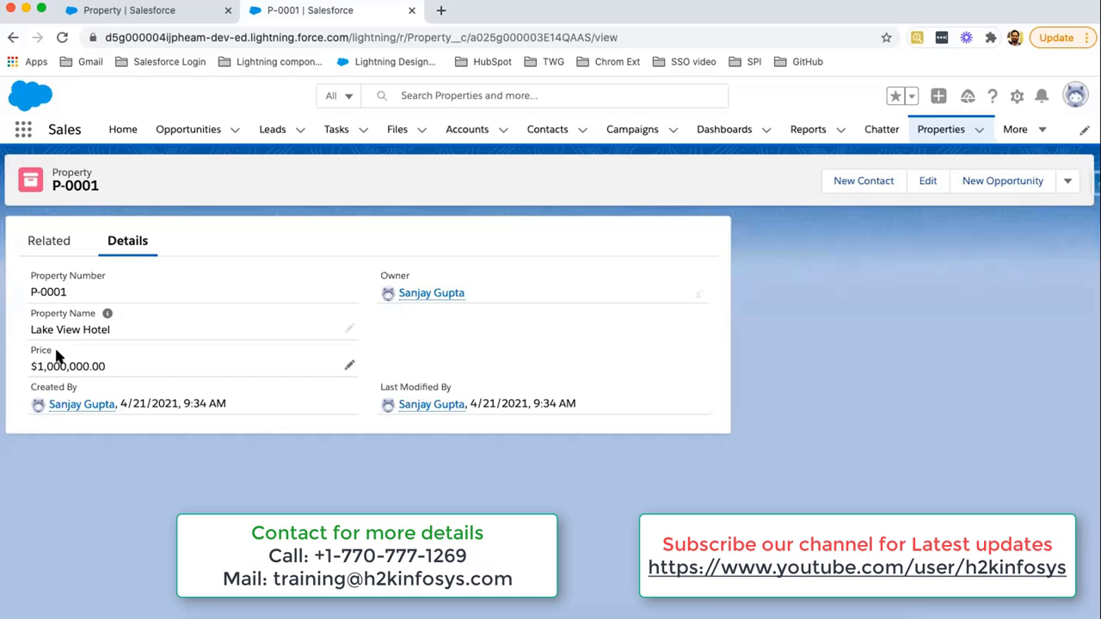
# - Return to the Properties list and switch it to the All list view
pyautogui.moveTo(107, 315)
pyautogui.click(931, 138)
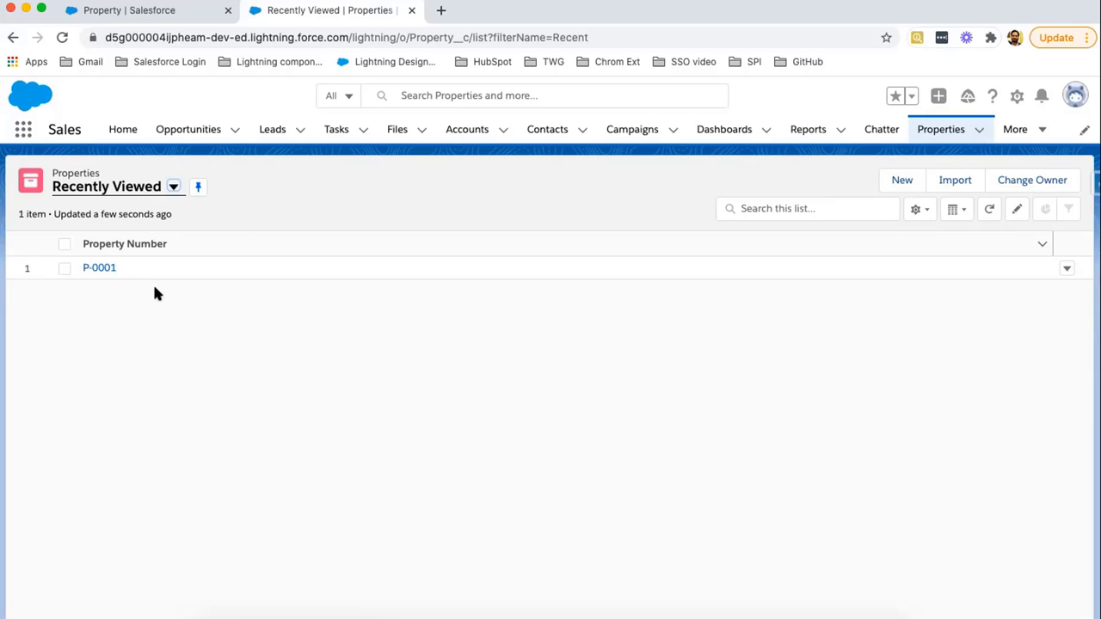
pyautogui.click(173, 189)
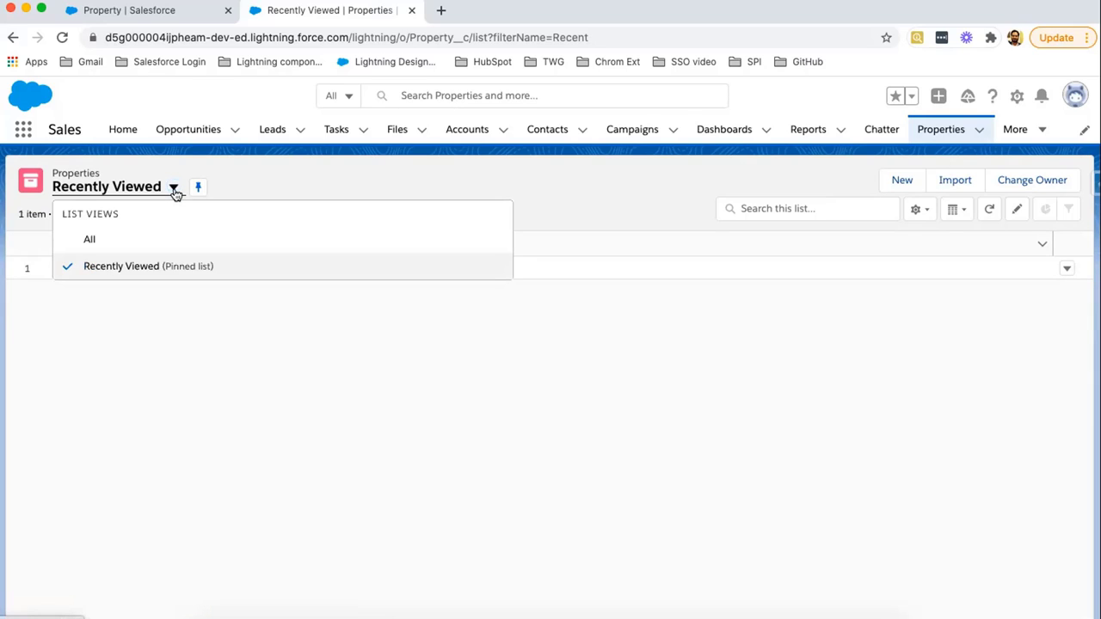
pyautogui.click(90, 242)
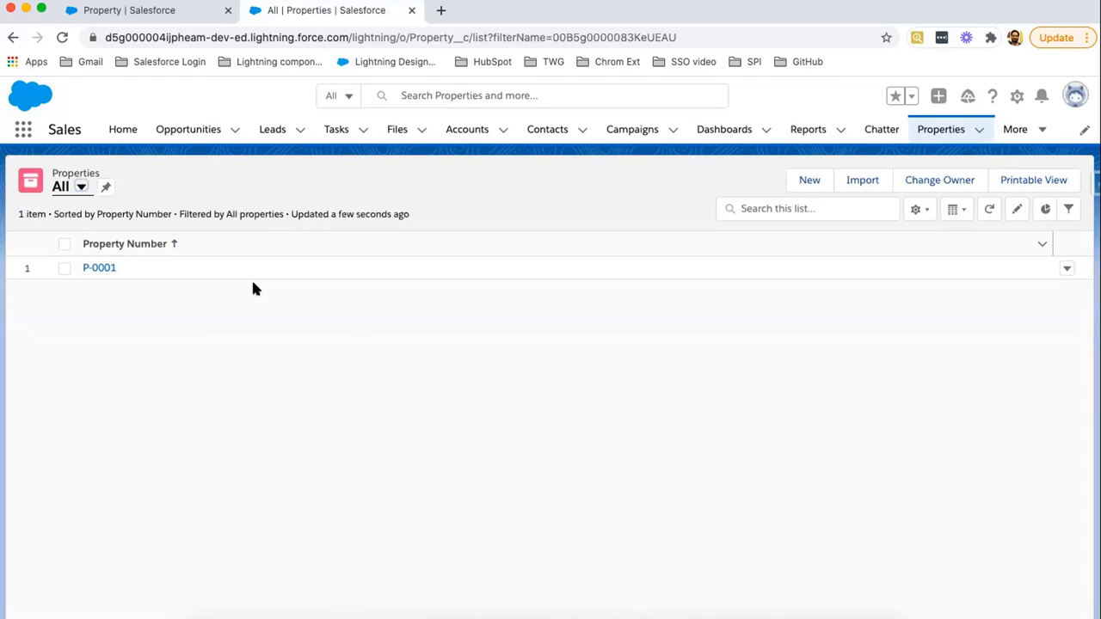